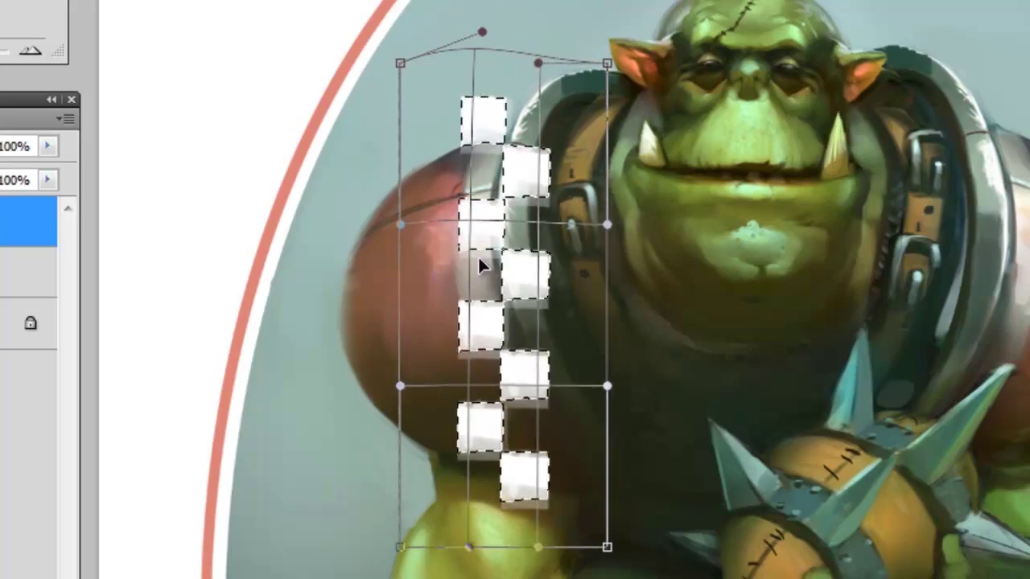
# - Warp the white checker pattern to curve around the red shoulder pad, commit, and deselect
pyautogui.moveTo(481, 266); pyautogui.dragTo(531, 211)
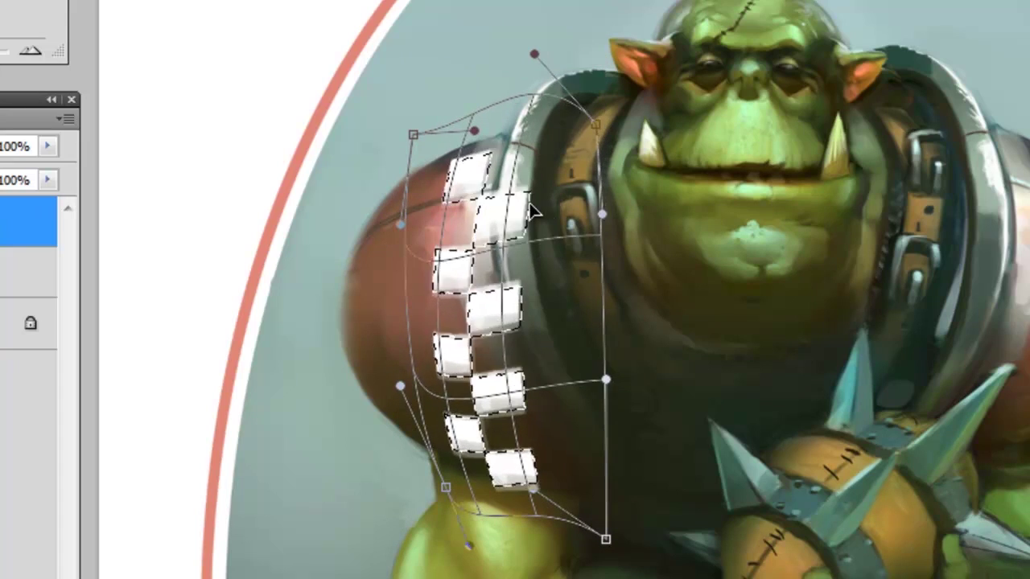
pyautogui.moveTo(400, 386); pyautogui.dragTo(303, 350)
pyautogui.moveTo(373, 368)
pyautogui.mouseDown()
pyautogui.moveTo(460, 230)
pyautogui.moveTo(471, 133)
pyautogui.mouseUp()
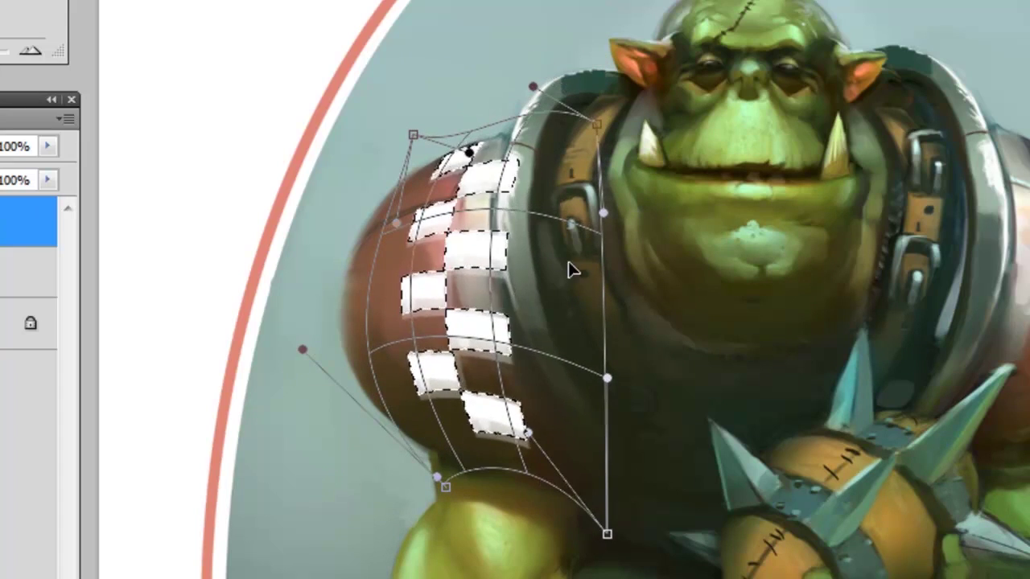
pyautogui.moveTo(570, 271); pyautogui.dragTo(520, 419)
pyautogui.press('Return')
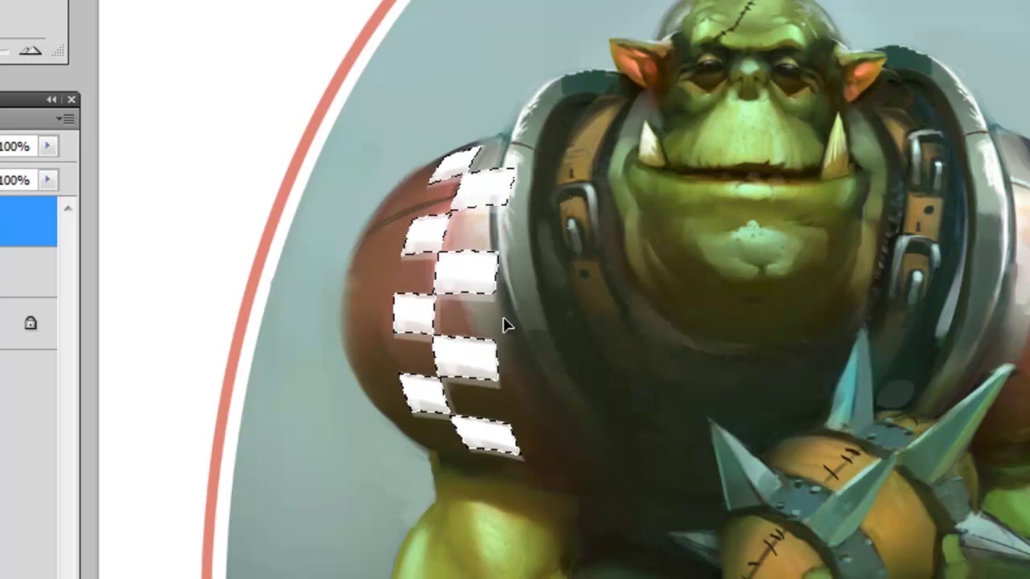
pyautogui.hotkey('ctrl', 'd')
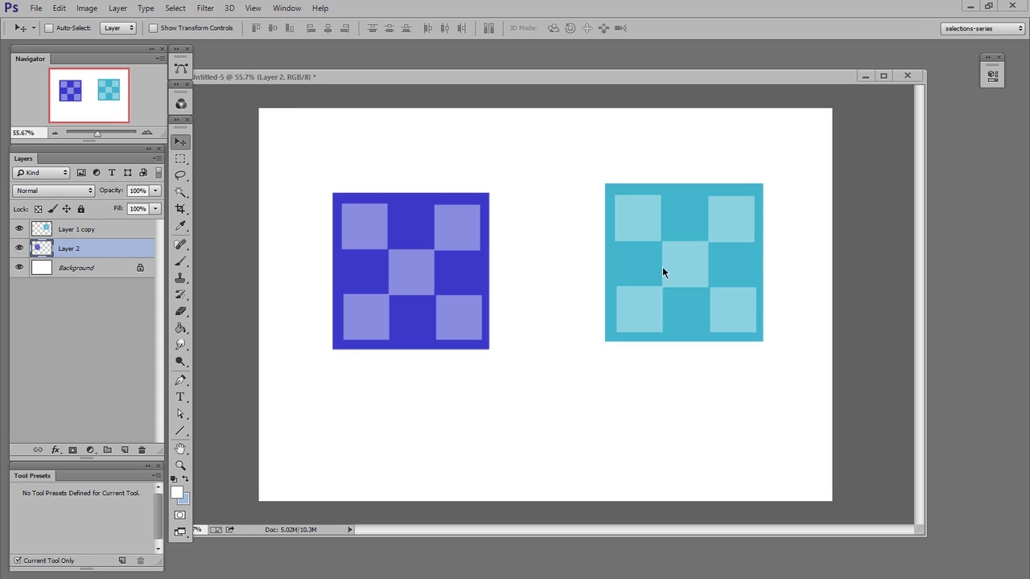
# - On Layer 1 copy, pull the cyan square's top-left corner inward into a slanted shape
pyautogui.moveTo(678, 280); pyautogui.dragTo(680, 277)
pyautogui.keyDown('ctrl'); pyautogui.click(744, 290); pyautogui.keyUp('ctrl')
pyautogui.moveTo(747, 292); pyautogui.dragTo(740, 299)
pyautogui.hotkey('ctrl', 't')
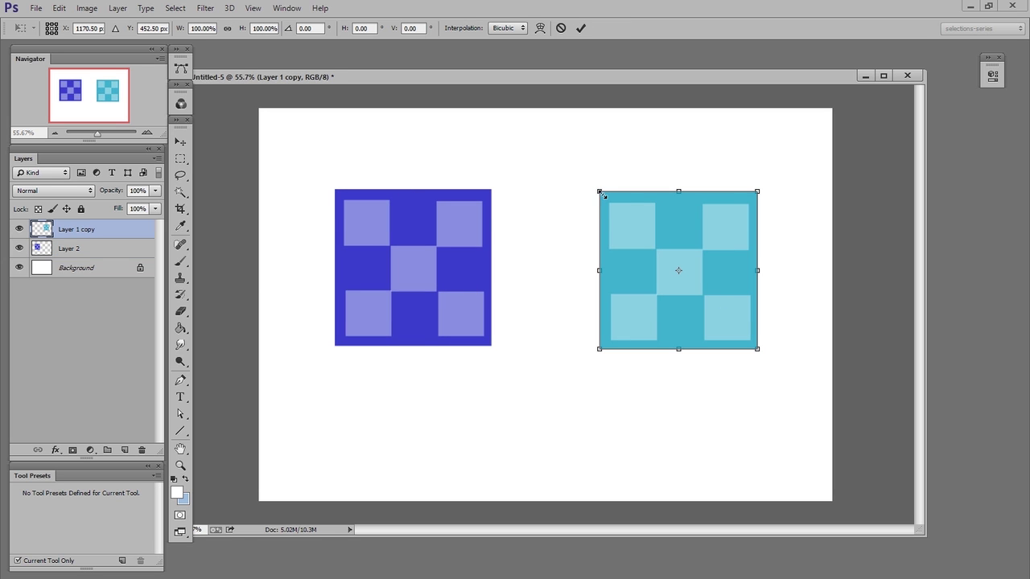
pyautogui.moveTo(599, 191); pyautogui.dragTo(636, 237)
pyautogui.press('Return')
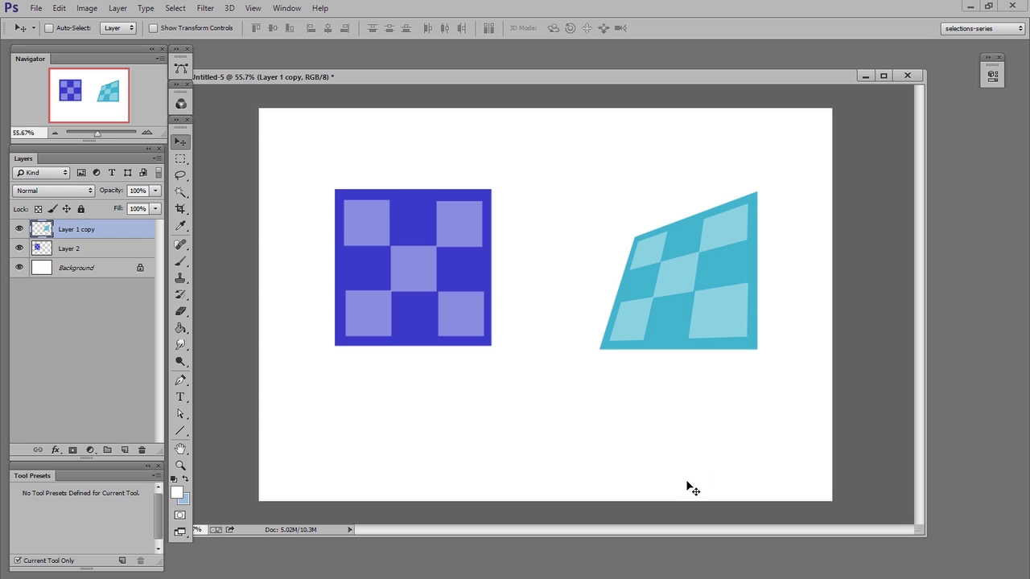
# - Shift the distorted cyan shape slightly left and recommit its transform
pyautogui.moveTo(698, 292)
pyautogui.mouseDown()
pyautogui.moveTo(679, 294)
pyautogui.moveTo(698, 314)
pyautogui.mouseUp()
pyautogui.hotkey('ctrl', 't')
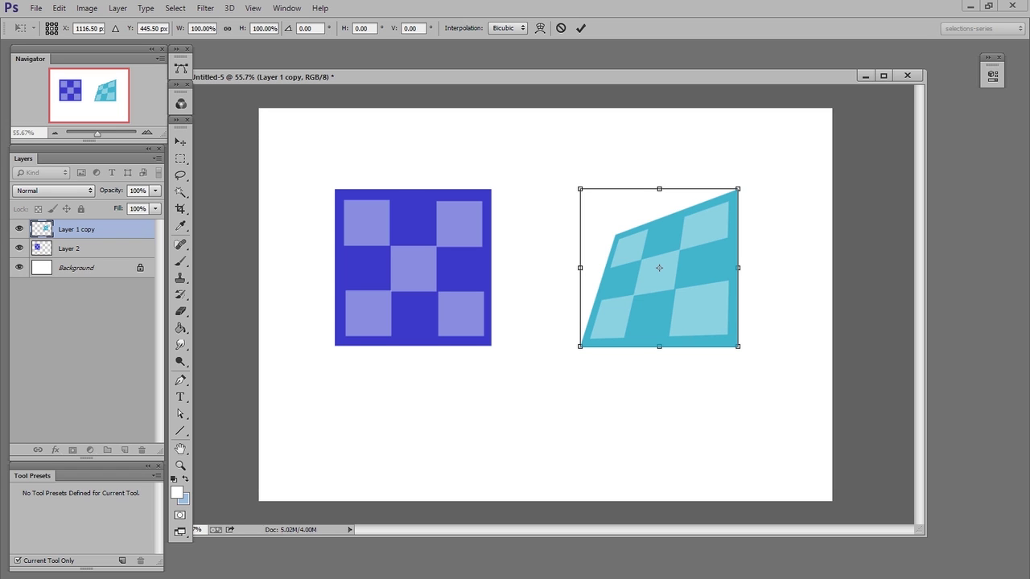
pyautogui.press('Return')
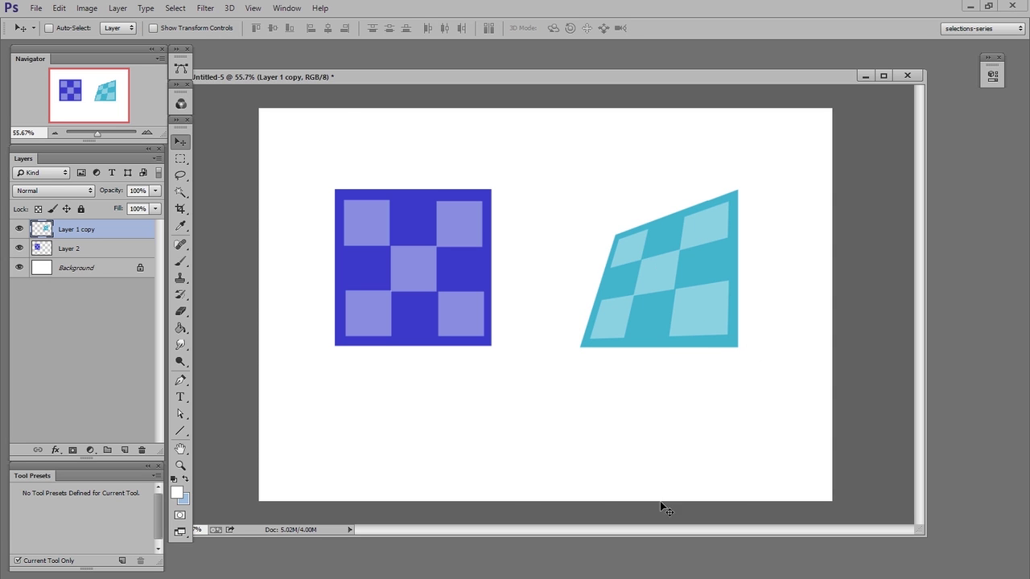
# - Convert Layer 2, the blue checker square, to a smart object
pyautogui.click(106, 252)
pyautogui.rightClick(107, 252)
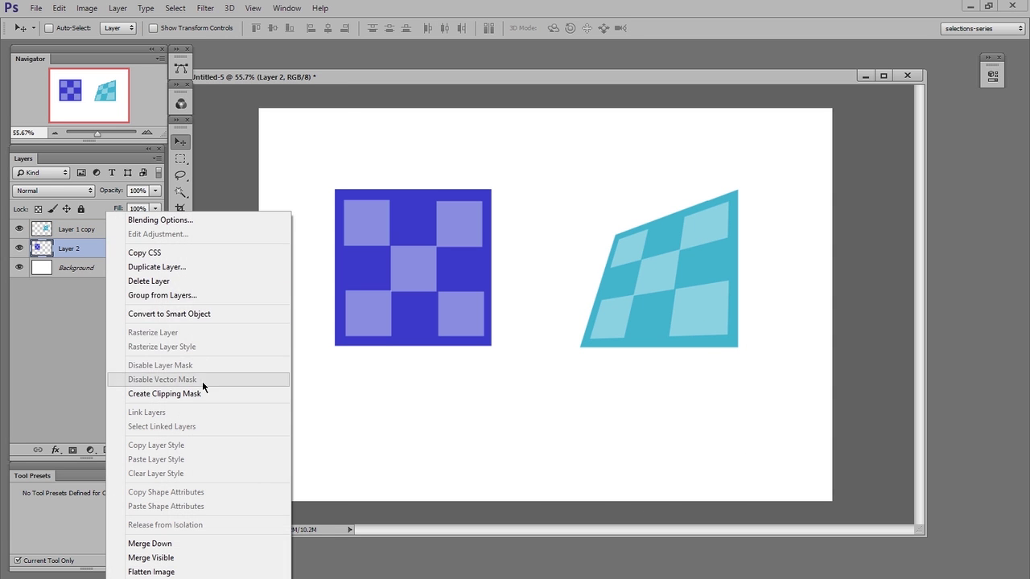
pyautogui.click(211, 315)
# - Pull the blue square's top-left corner inward, commit, then start moving it up and right
pyautogui.hotkey('ctrl', 't')
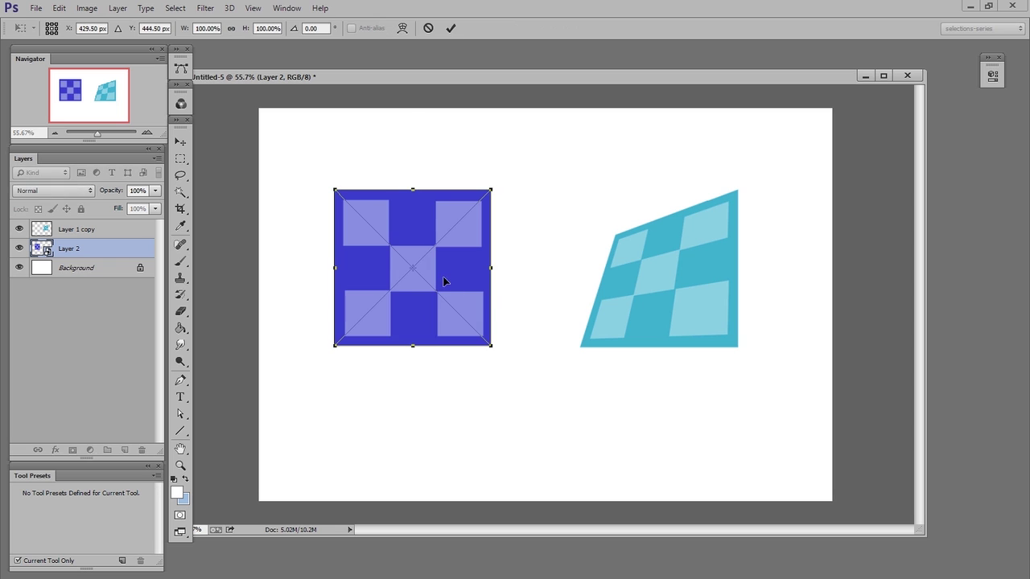
pyautogui.rightClick(448, 269)
pyautogui.click(367, 209)
pyautogui.moveTo(334, 190); pyautogui.dragTo(370, 228)
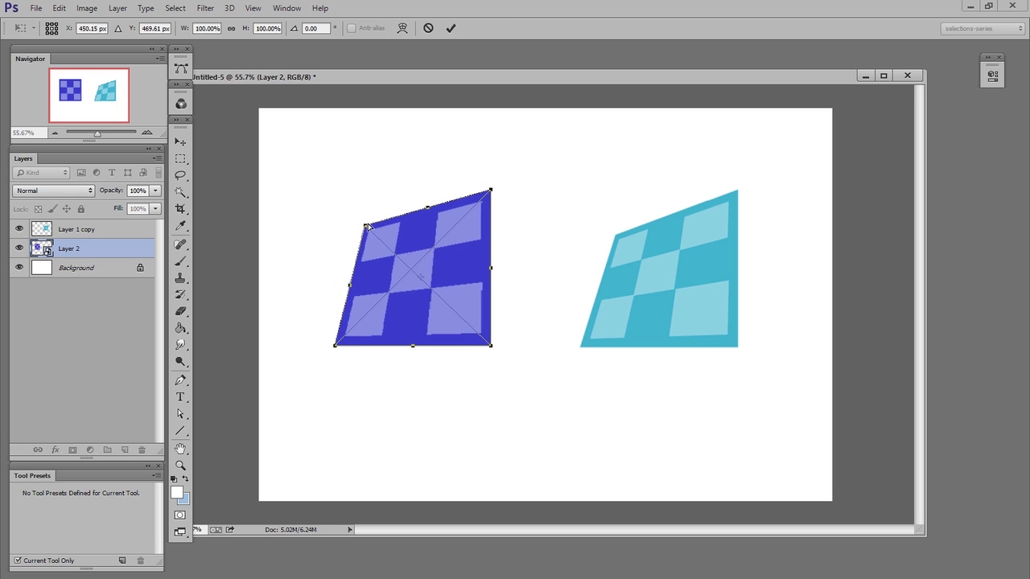
pyautogui.moveTo(465, 279); pyautogui.dragTo(475, 288)
pyautogui.press('Return')
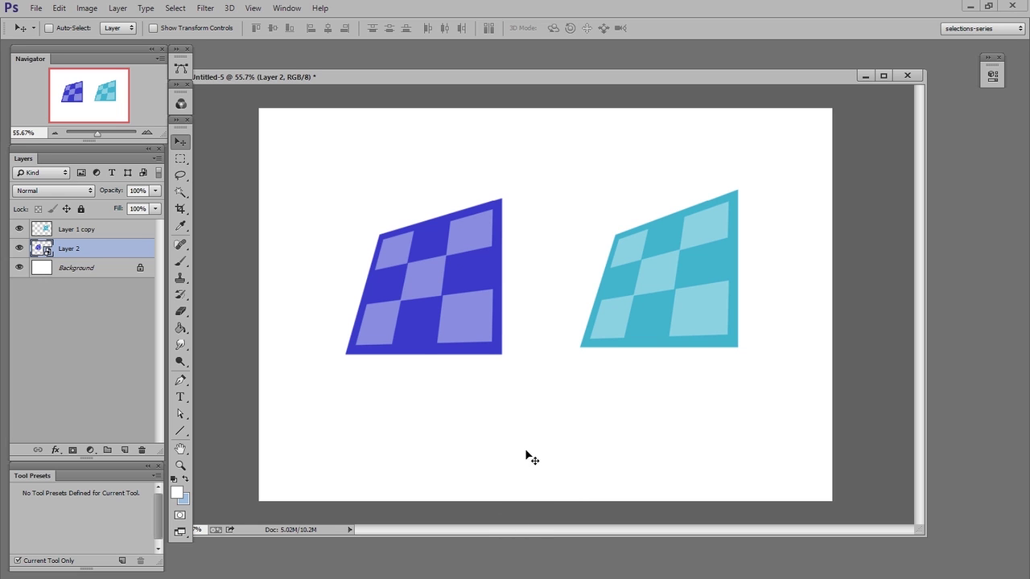
pyautogui.hotkey('ctrl', 't')
pyautogui.moveTo(485, 333); pyautogui.dragTo(502, 314)
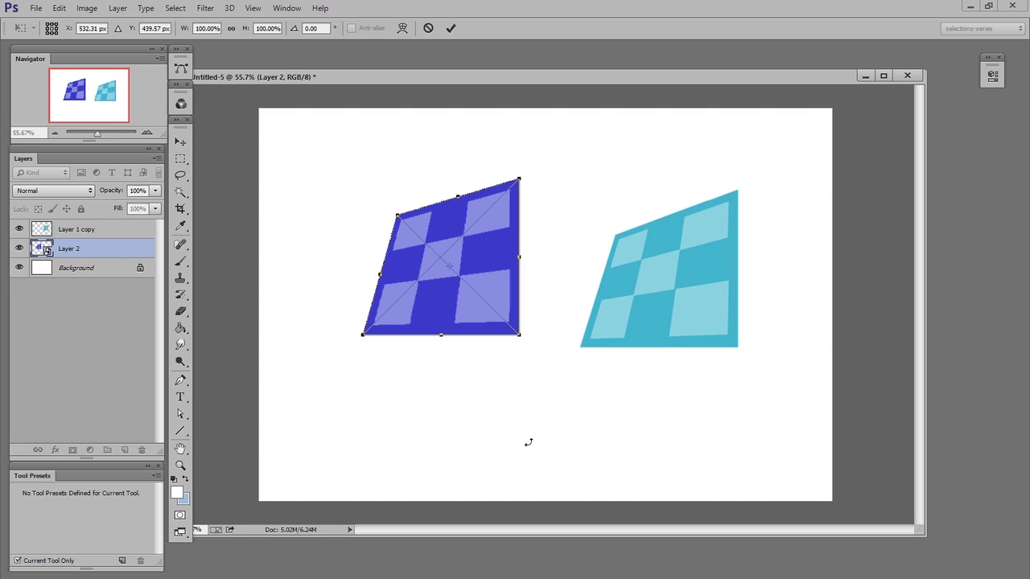
# - Warp the blue shape's corners, edges and interior grid into billowing cloth-like curves and commit
pyautogui.rightClick(485, 255)
pyautogui.click(531, 363)
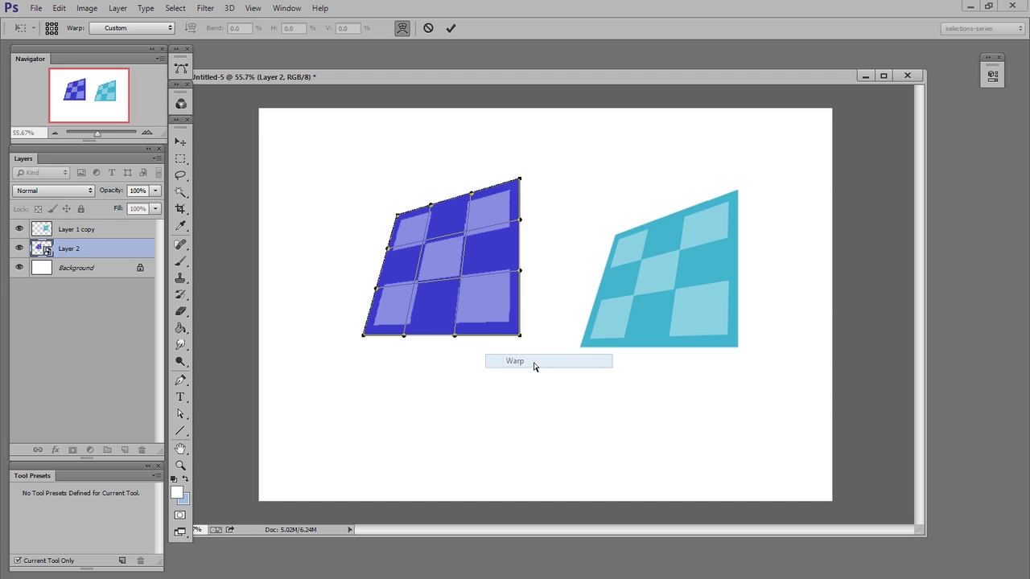
pyautogui.moveTo(422, 235); pyautogui.dragTo(399, 278)
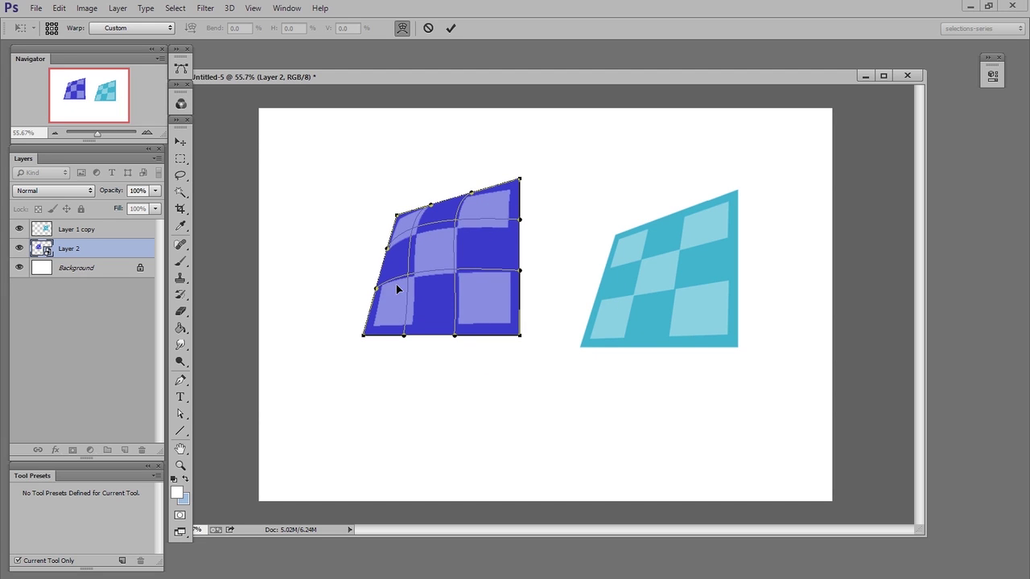
pyautogui.moveTo(397, 277); pyautogui.dragTo(444, 193)
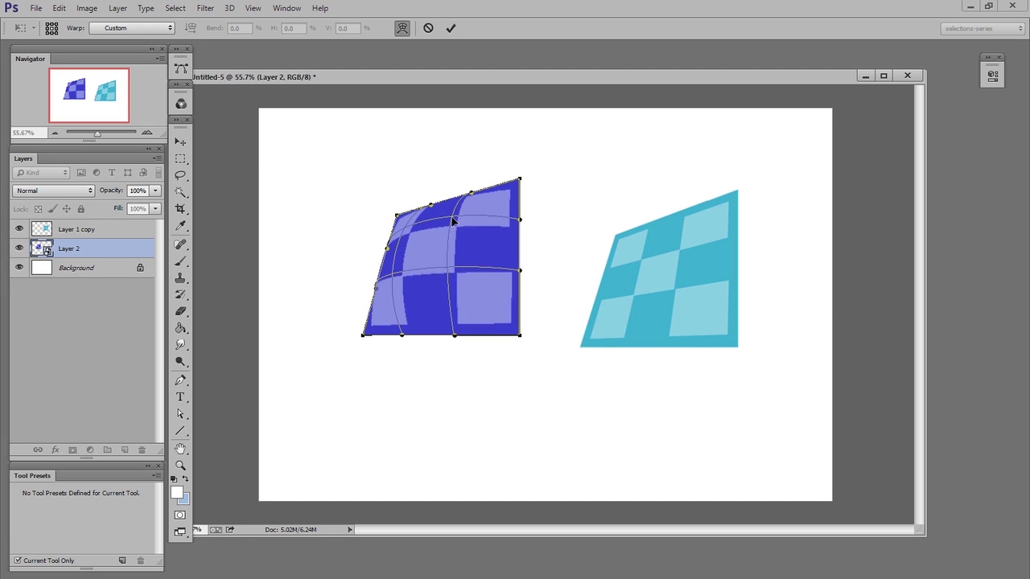
pyautogui.moveTo(520, 179); pyautogui.dragTo(541, 171)
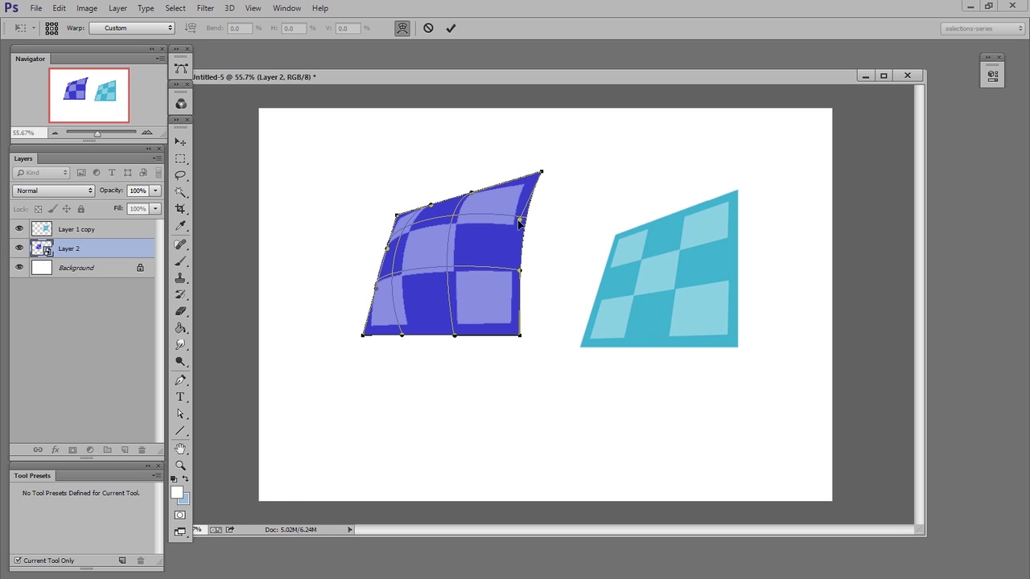
pyautogui.moveTo(521, 336); pyautogui.dragTo(538, 336)
pyautogui.moveTo(454, 335); pyautogui.dragTo(394, 342)
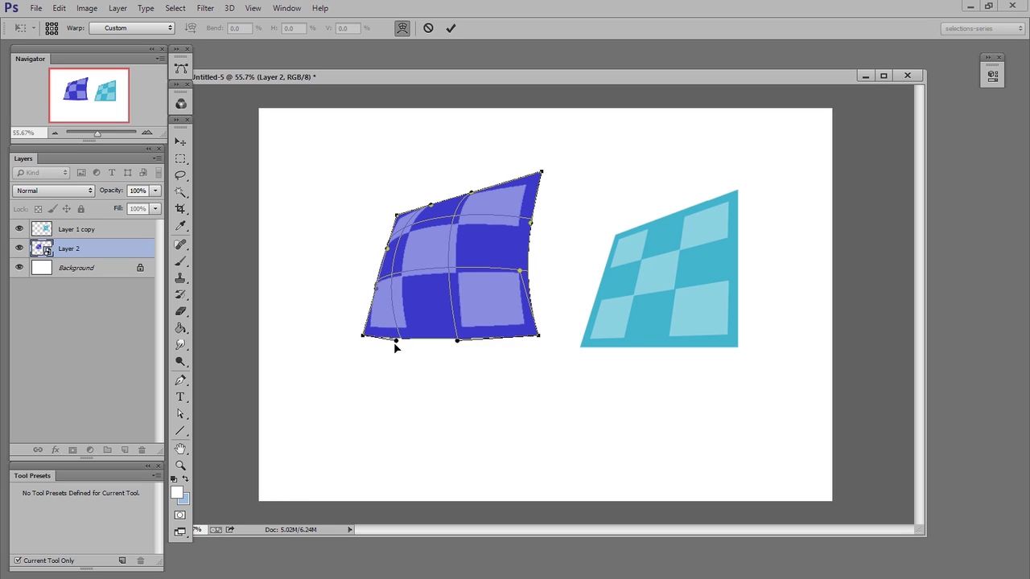
pyautogui.moveTo(391, 272); pyautogui.dragTo(394, 262)
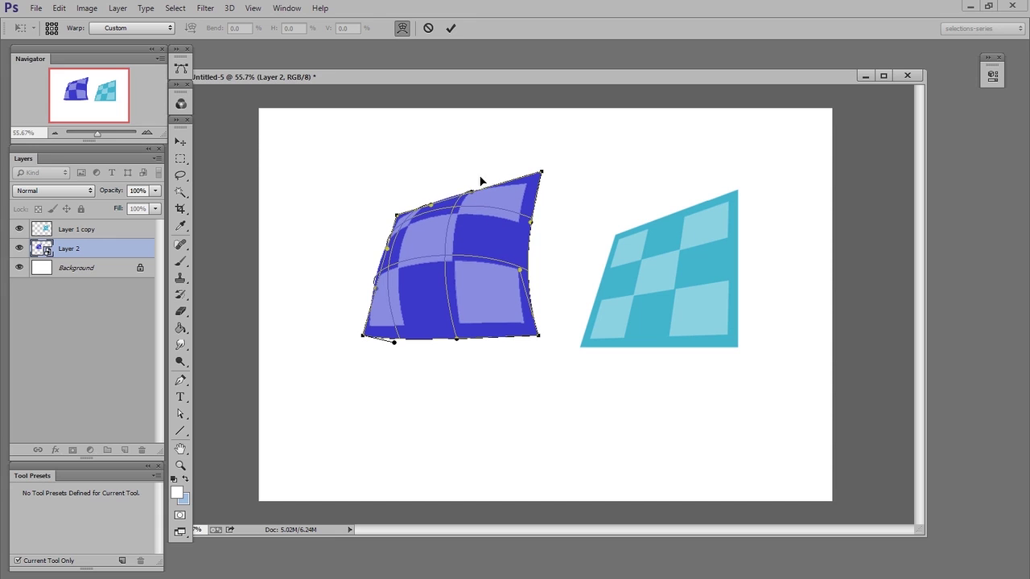
pyautogui.moveTo(471, 193); pyautogui.dragTo(478, 190)
pyautogui.moveTo(441, 258); pyautogui.dragTo(445, 264)
pyautogui.moveTo(521, 270); pyautogui.dragTo(532, 275)
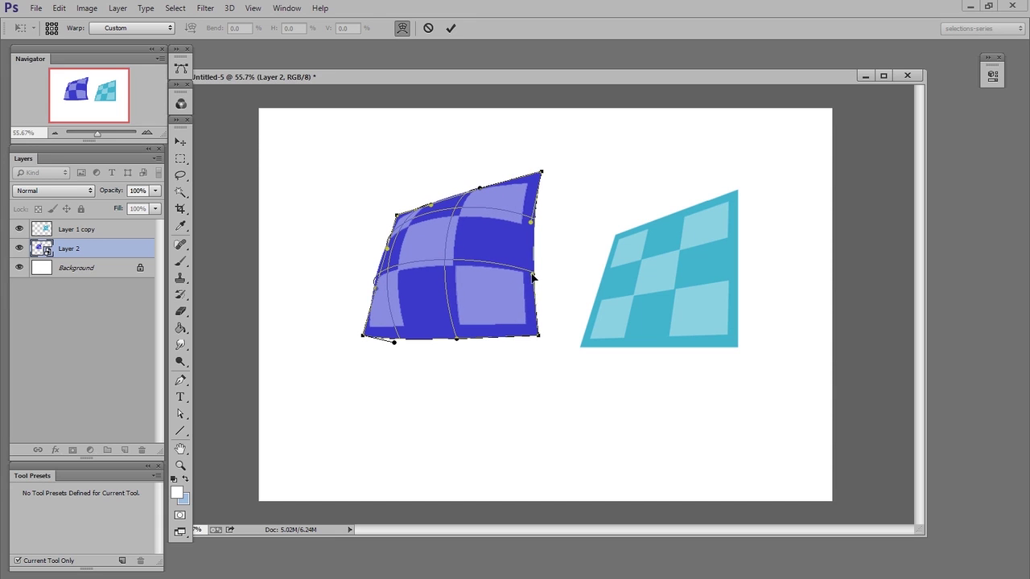
pyautogui.press('Return')
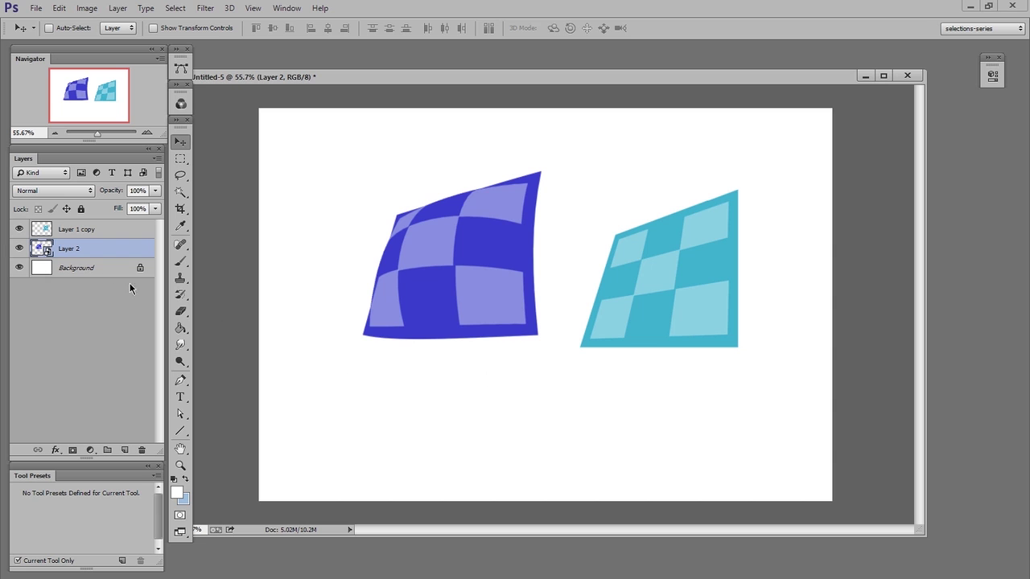
# - Open the Layer 2 smart object in its own Layer 2.psb window and arrange it over the canvas
pyautogui.doubleClick(39, 248)
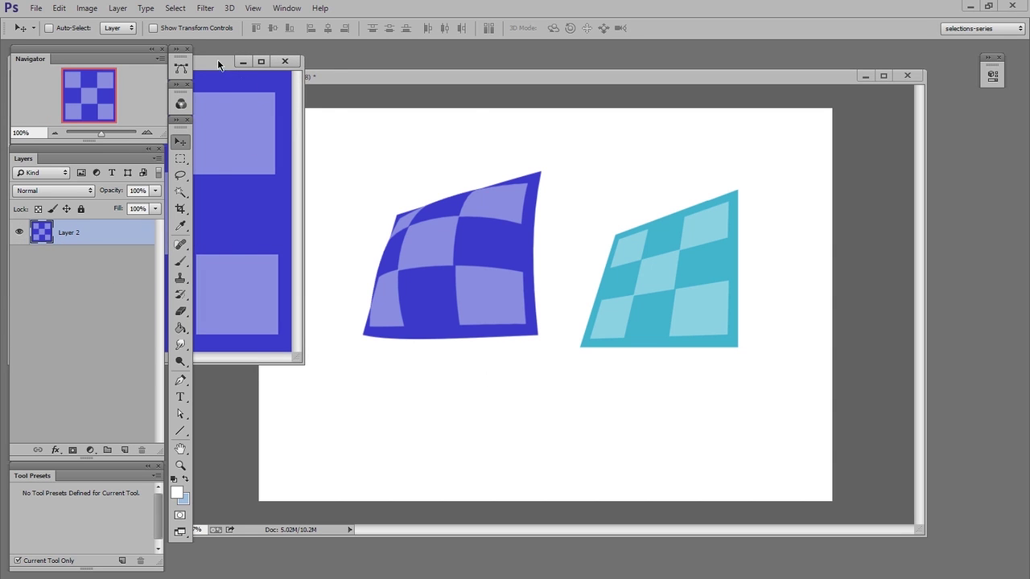
pyautogui.moveTo(217, 59)
pyautogui.mouseDown()
pyautogui.moveTo(673, 147)
pyautogui.moveTo(683, 130)
pyautogui.mouseUp()
pyautogui.moveTo(759, 439); pyautogui.dragTo(820, 483)
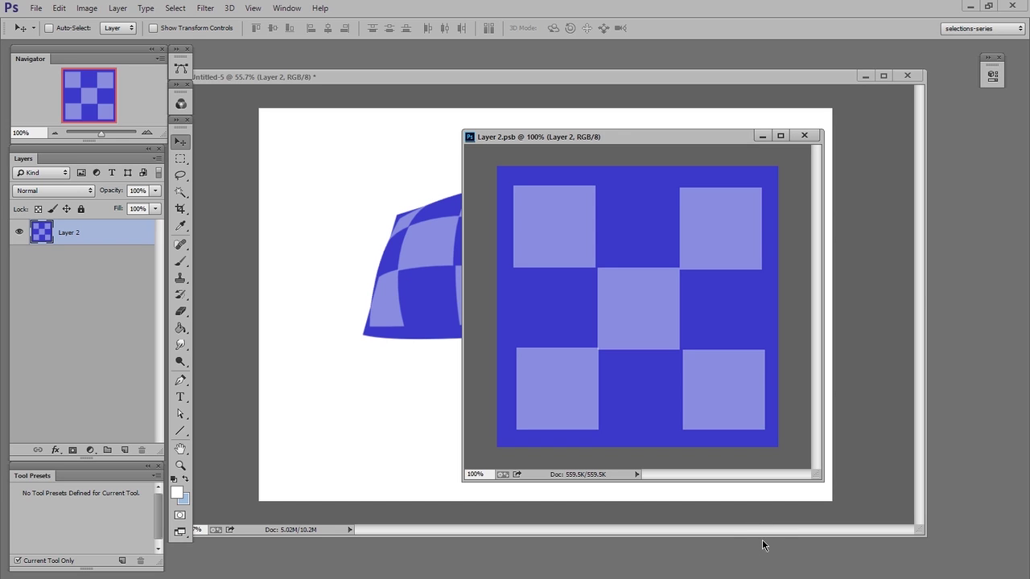
pyautogui.moveTo(546, 137); pyautogui.dragTo(694, 201)
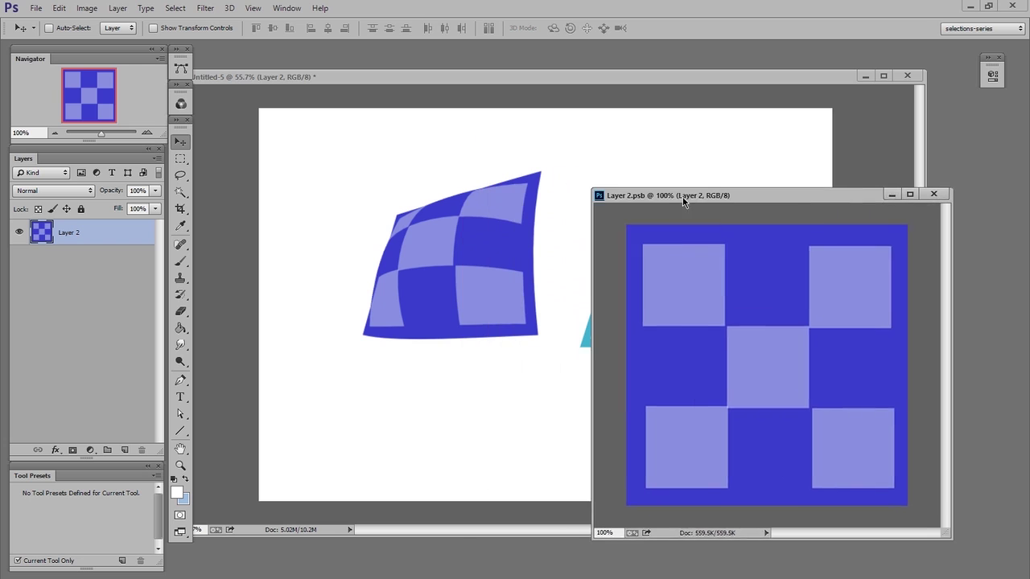
pyautogui.click(575, 92)
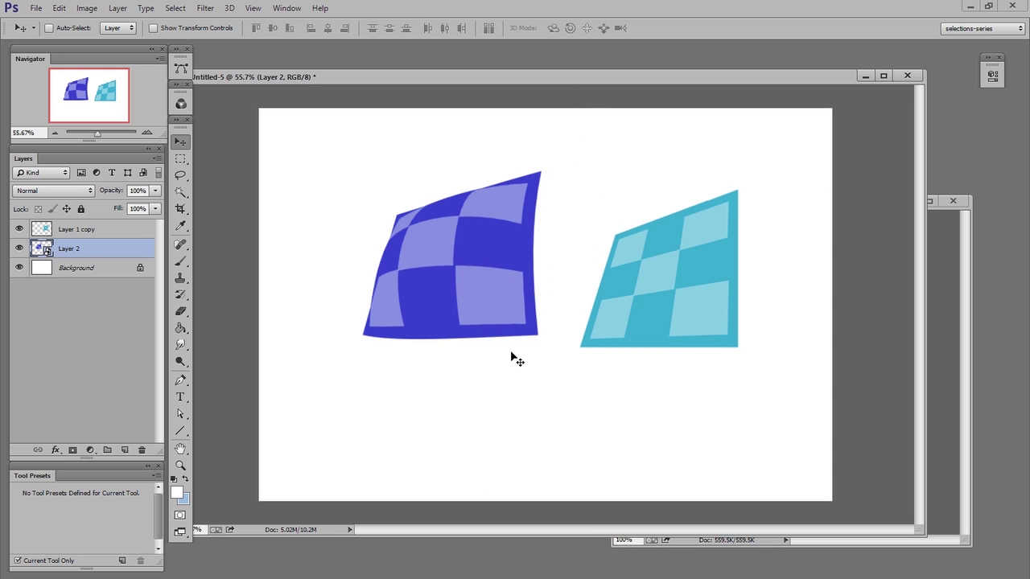
pyautogui.click(958, 386)
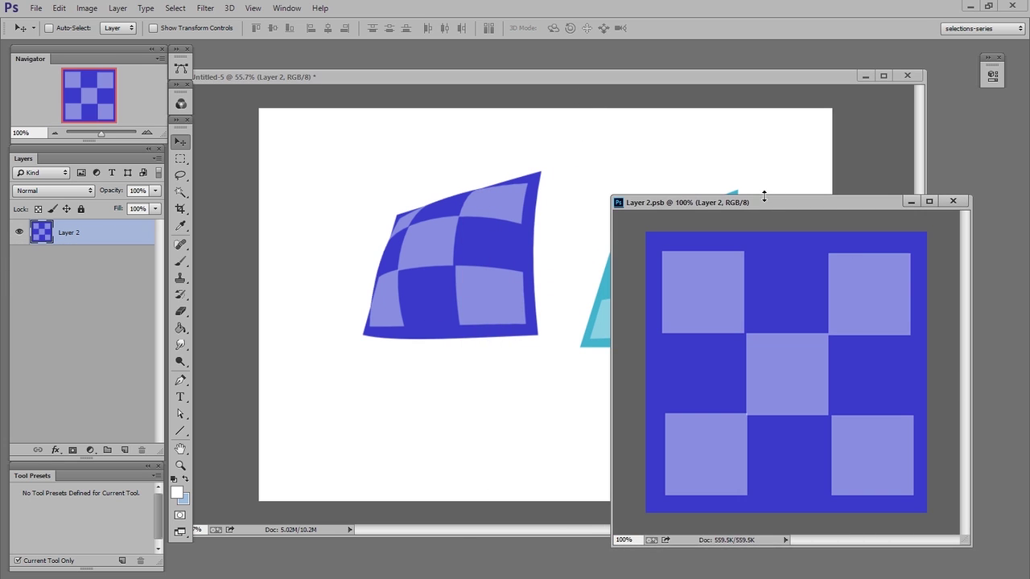
pyautogui.moveTo(740, 202); pyautogui.dragTo(668, 189)
# - Add a new empty layer in the smart object and bring up the brush size settings
pyautogui.hotkey('ctrl', 'shift', 'alt', 'n')
pyautogui.press('b')
pyautogui.rightClick(657, 368)
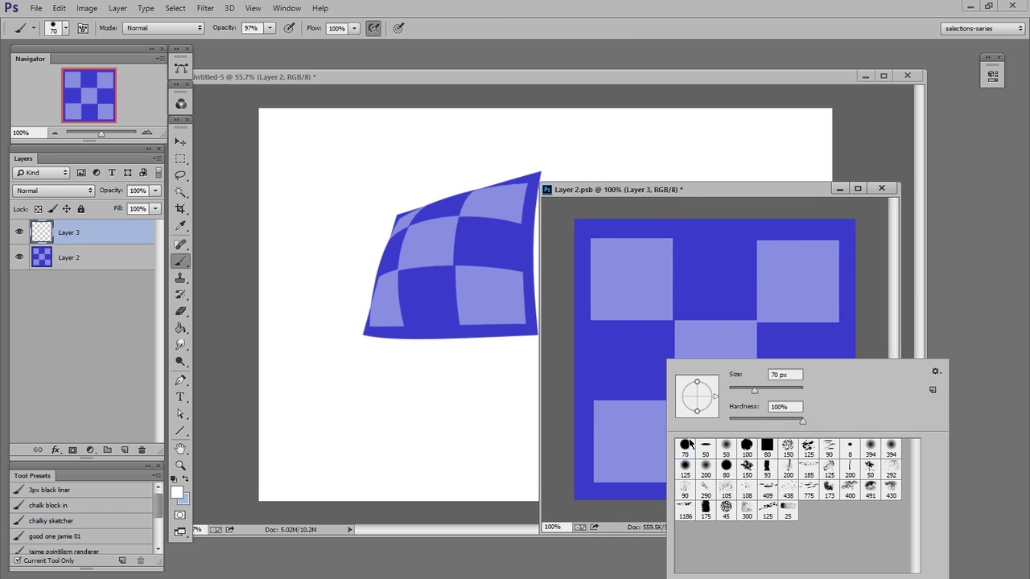
# - Set the foreground colour to red ff0000 and paint a red circle in the pattern's centre
pyautogui.press('Return')
pyautogui.write('ff0000')
pyautogui.press('Return')
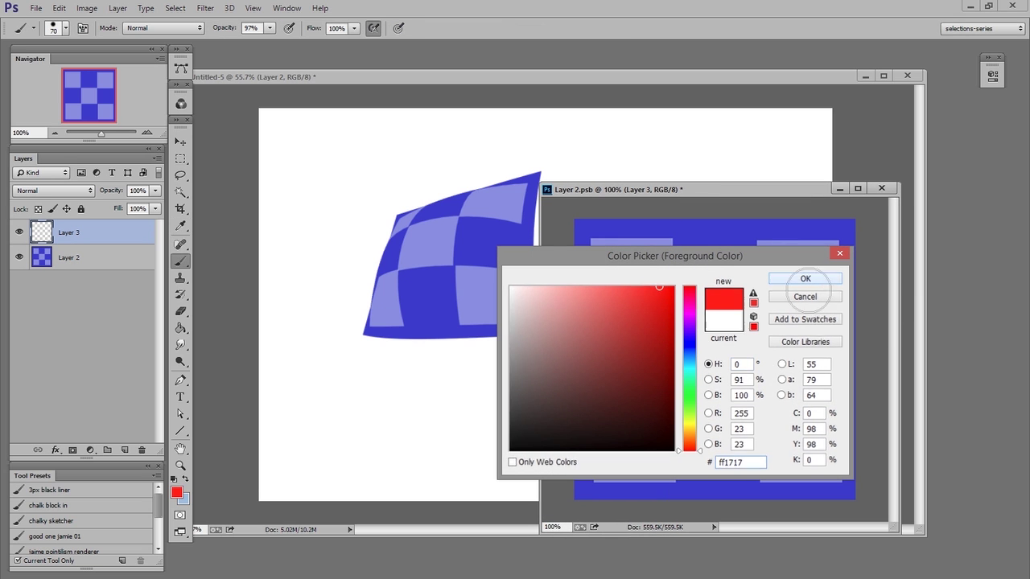
pyautogui.click(722, 360)
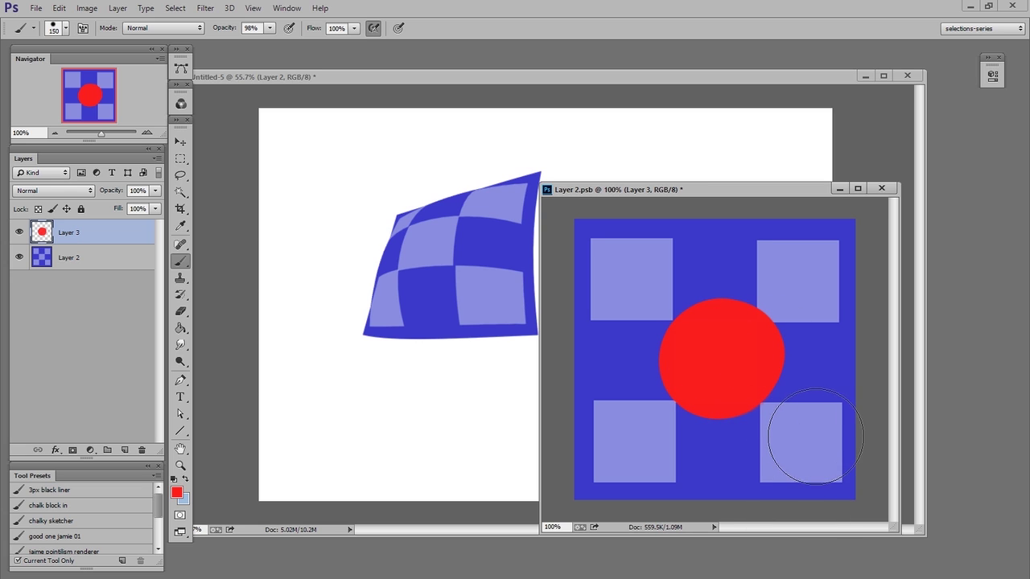
# - Save and close the smart object, then drop the sticker image in as a layer
pyautogui.hotkey('ctrl', 's')
pyautogui.hotkey('ctrl', 'w')
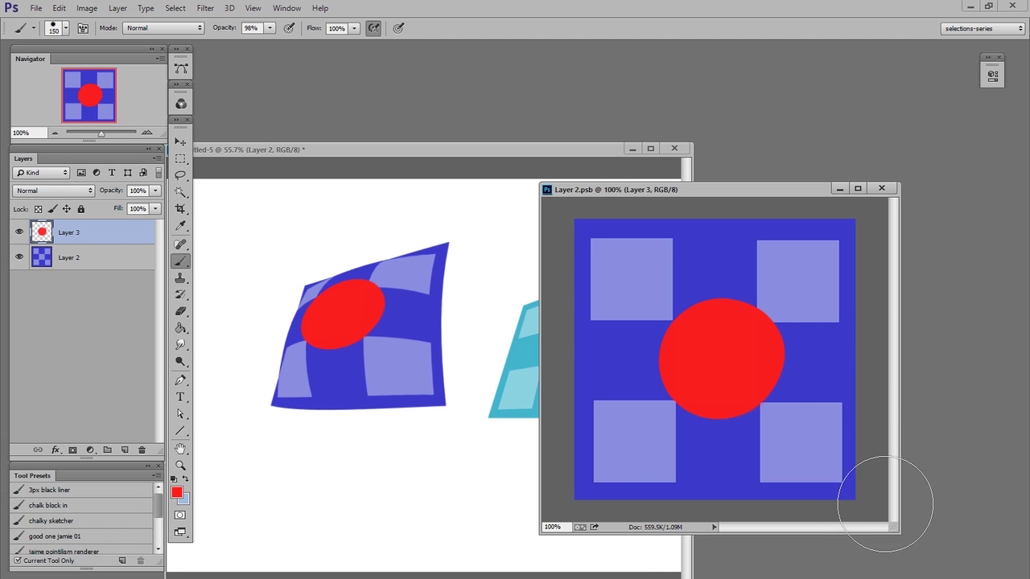
pyautogui.moveTo(811, 432); pyautogui.dragTo(811, 432)
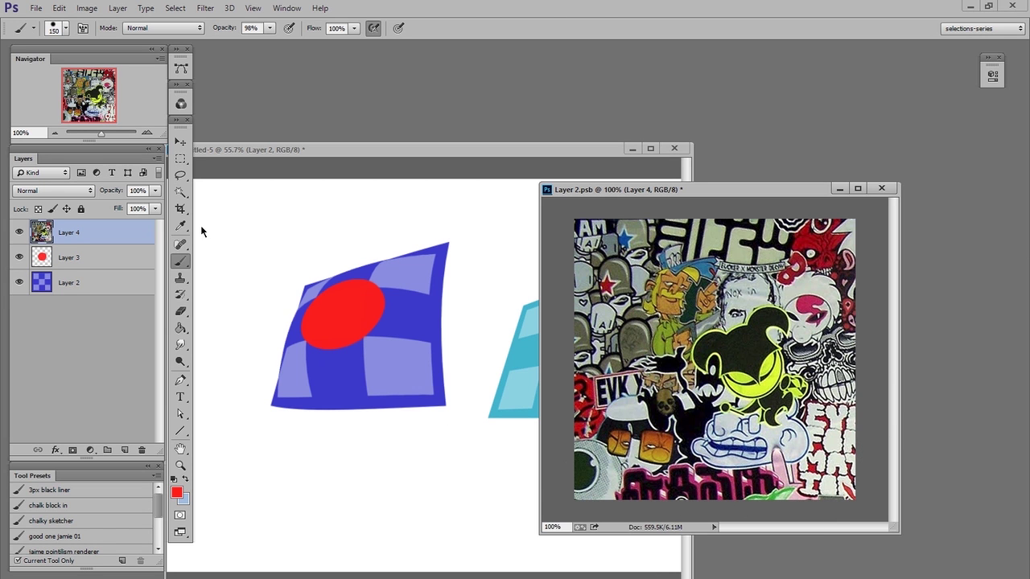
# - Scale the sticker layer to fit the canvas and save the texture
pyautogui.press('v')
pyautogui.moveTo(660, 410)
pyautogui.mouseDown()
pyautogui.moveTo(650, 399)
pyautogui.moveTo(707, 393)
pyautogui.mouseUp()
pyautogui.scroll(-4, 736, 443)
pyautogui.hotkey('ctrl', 't')
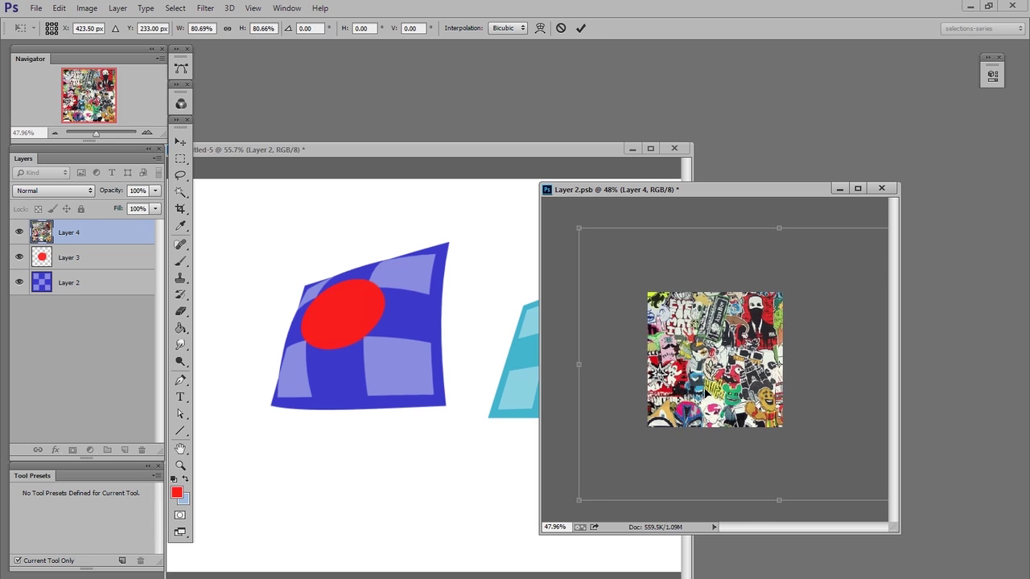
pyautogui.press('Return')
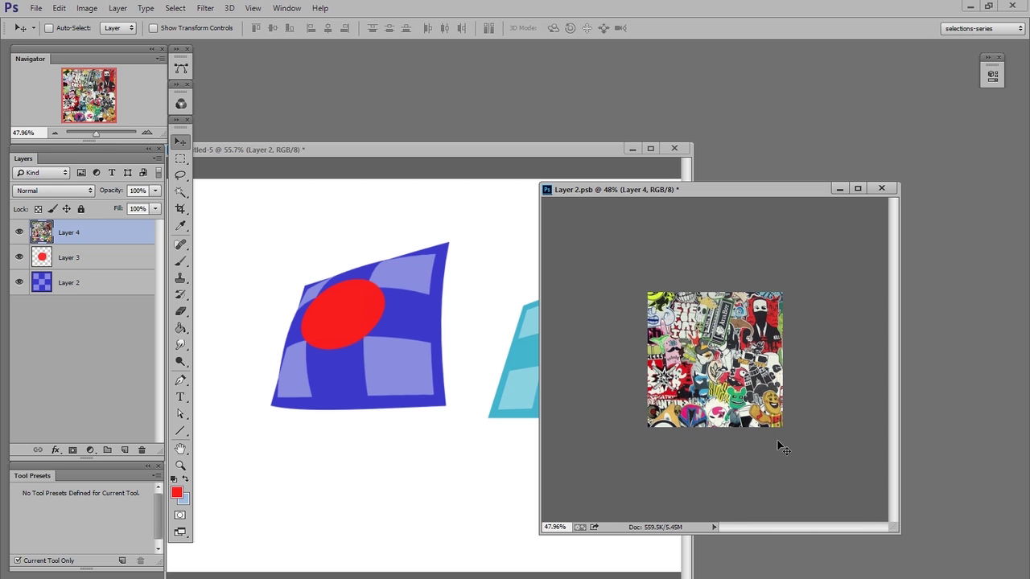
pyautogui.hotkey('ctrl', 's')
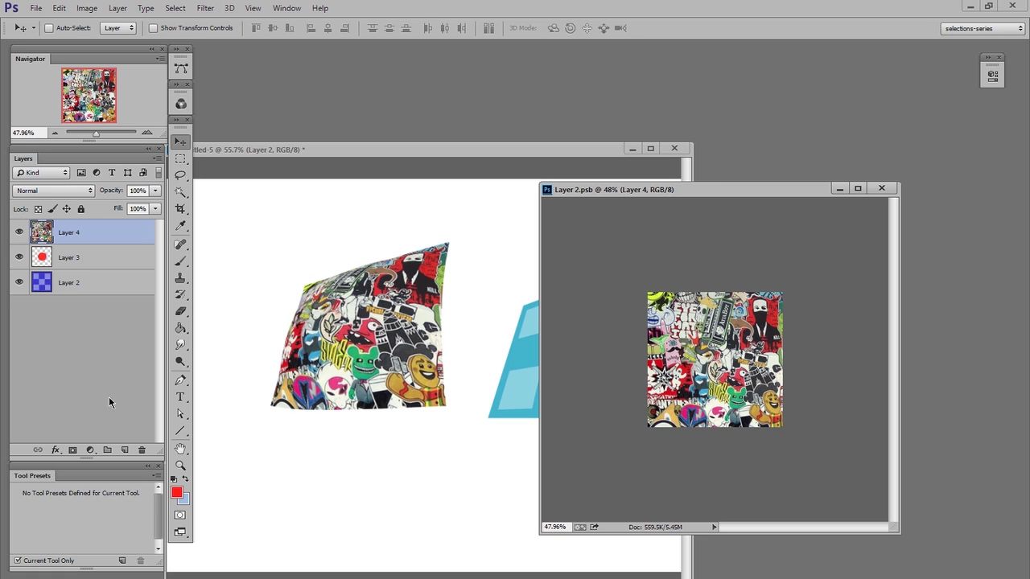
# - Bring the warped shapes document forward and move its window aside
pyautogui.click(120, 400)
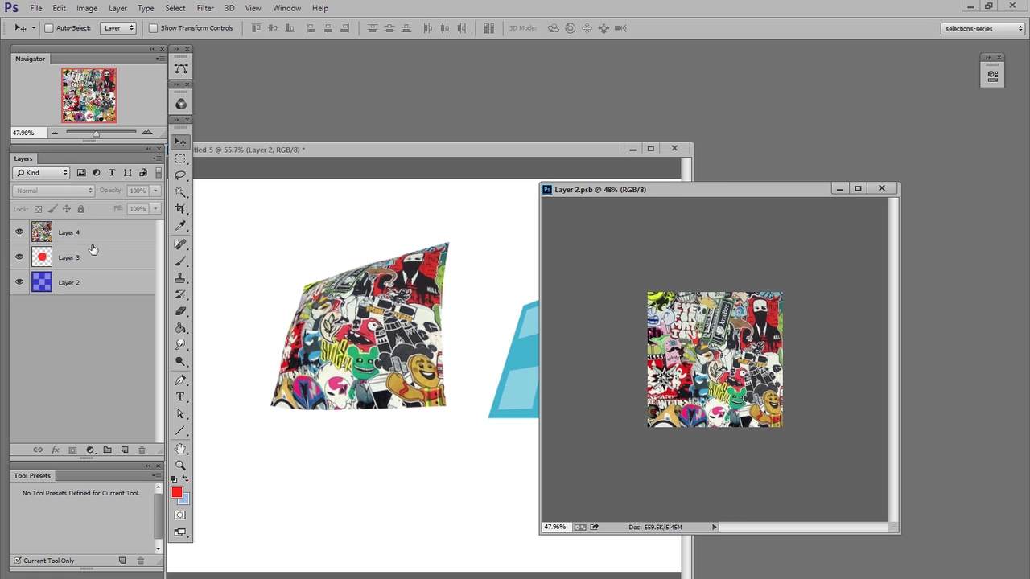
pyautogui.click(502, 149)
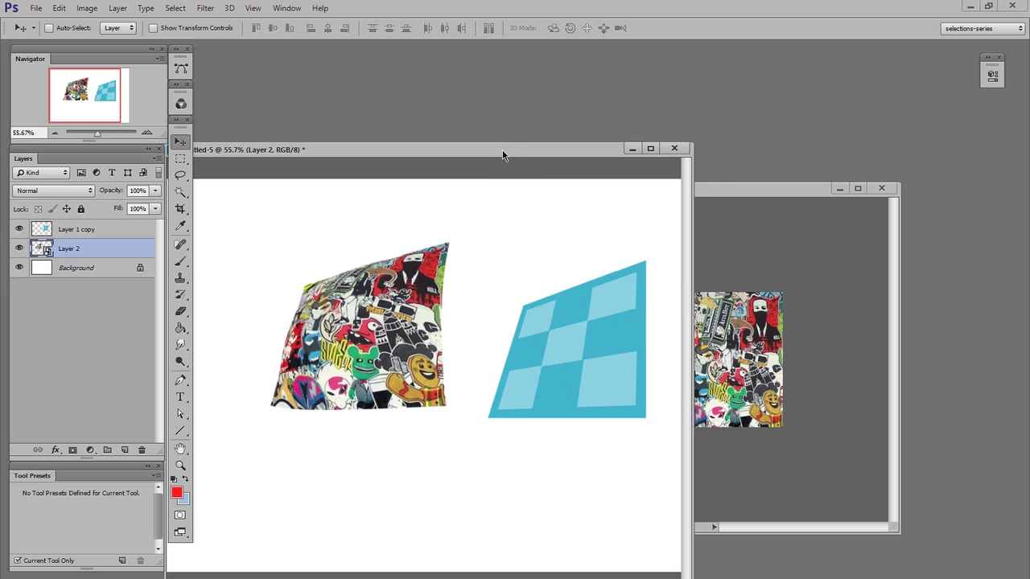
pyautogui.moveTo(503, 149); pyautogui.dragTo(564, 145)
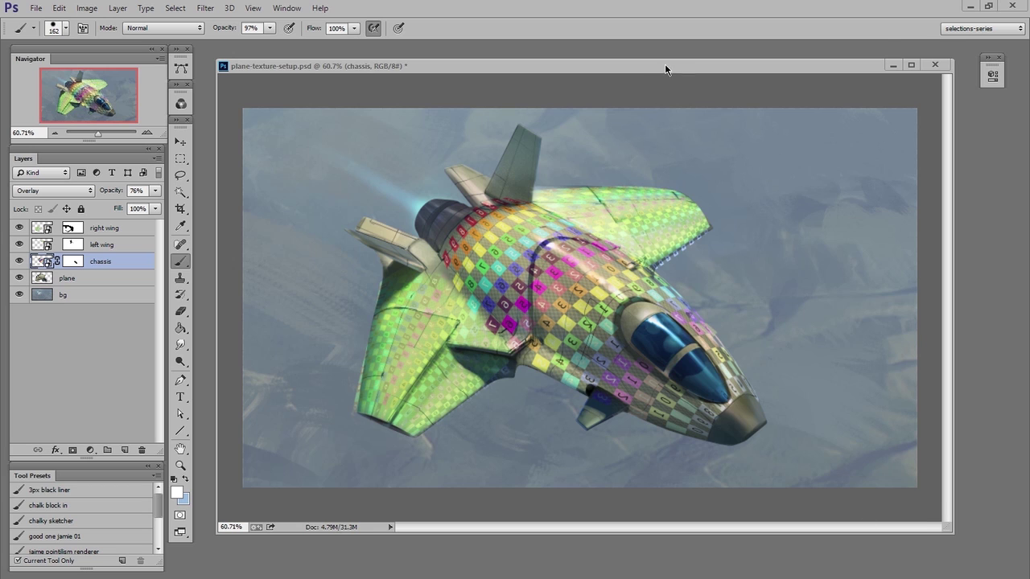
# - Toggle the chassis layer's visibility and open its numbered checker smart-object contents
pyautogui.moveTo(665, 64); pyautogui.dragTo(667, 64)
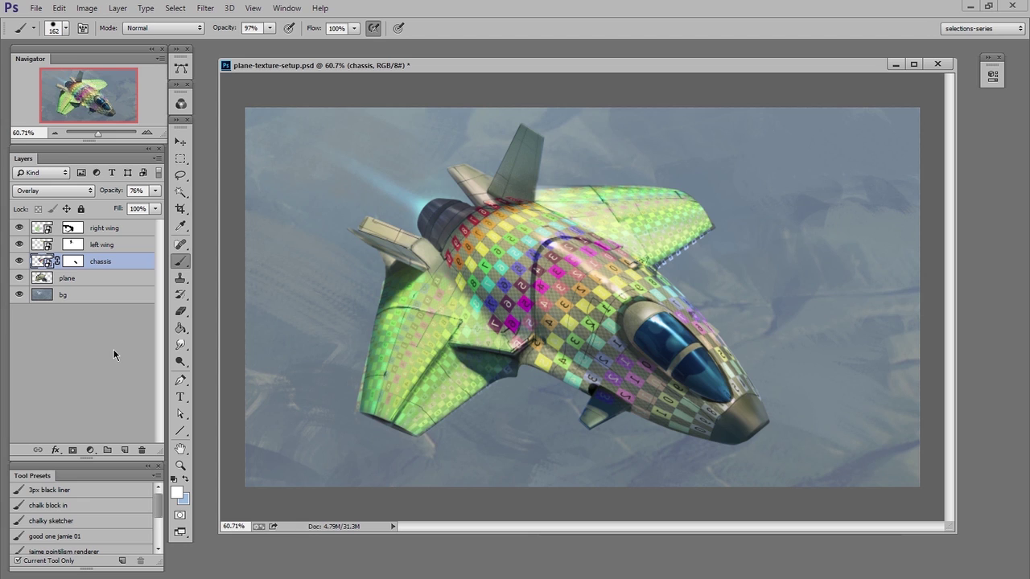
pyautogui.click(19, 262)
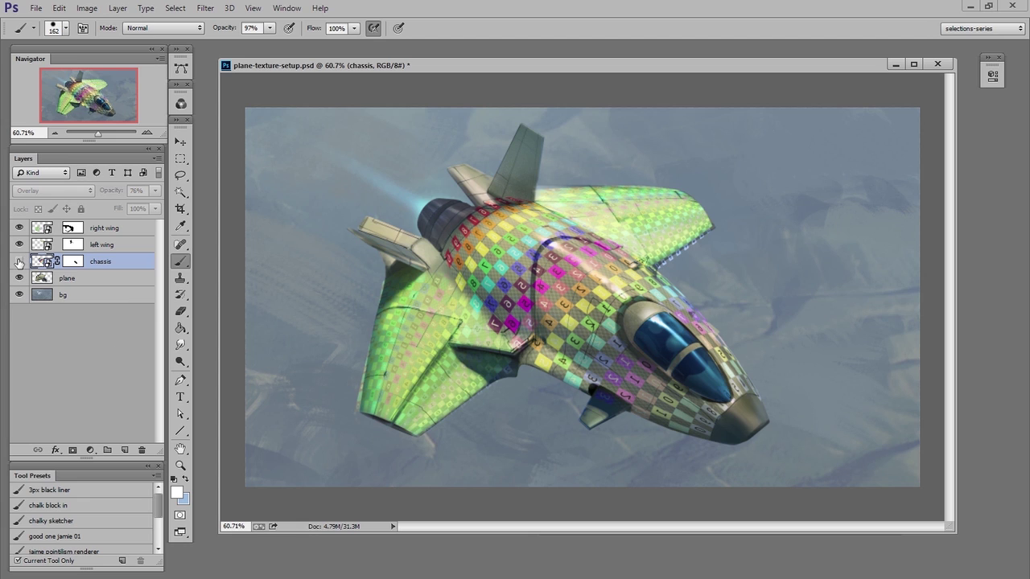
pyautogui.click(20, 262)
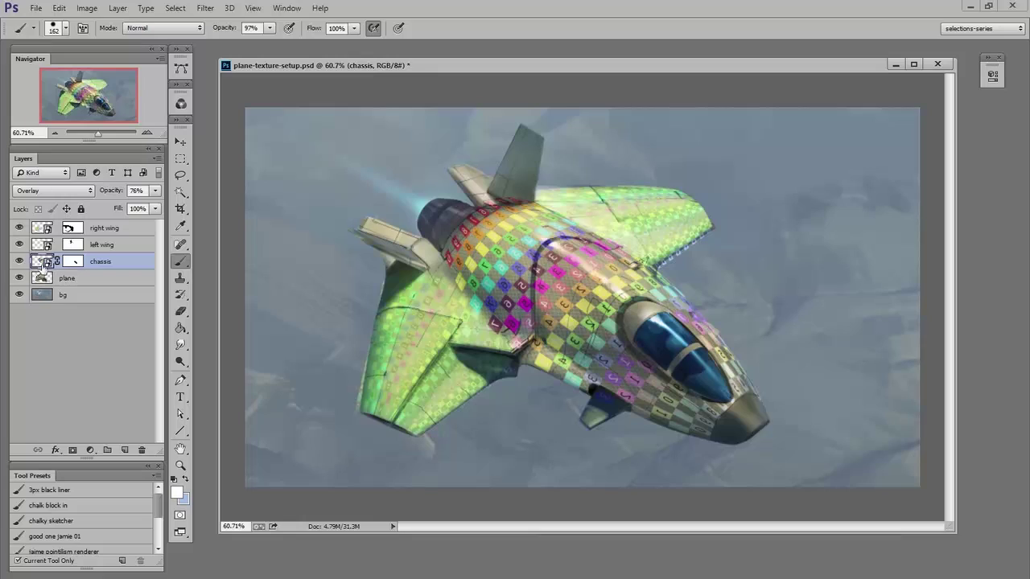
pyautogui.doubleClick(40, 261)
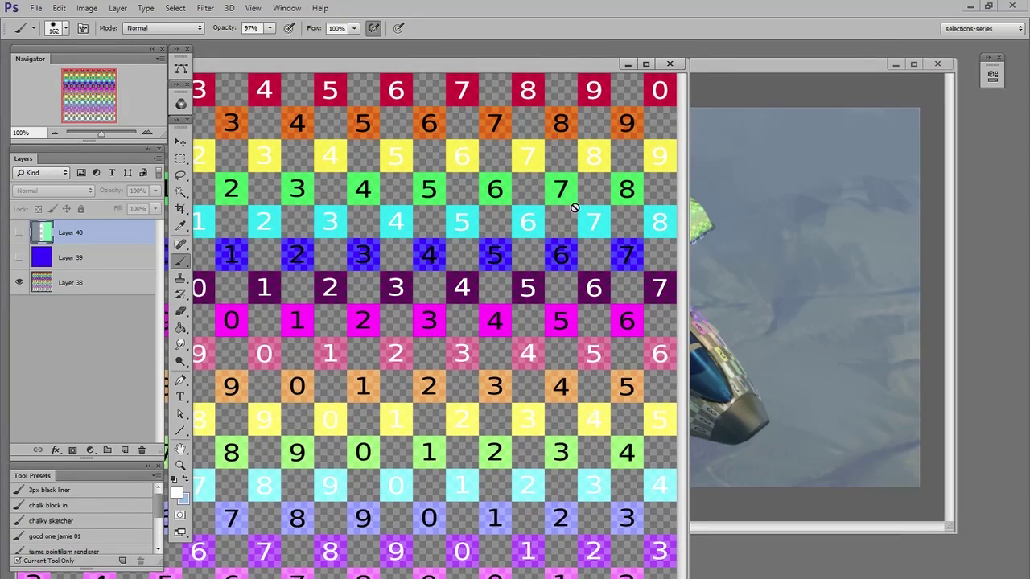
# - Zoom out the chassis texture window and paste in the sticker collage
pyautogui.press('z')
pyautogui.moveTo(586, 267); pyautogui.dragTo(556, 266)
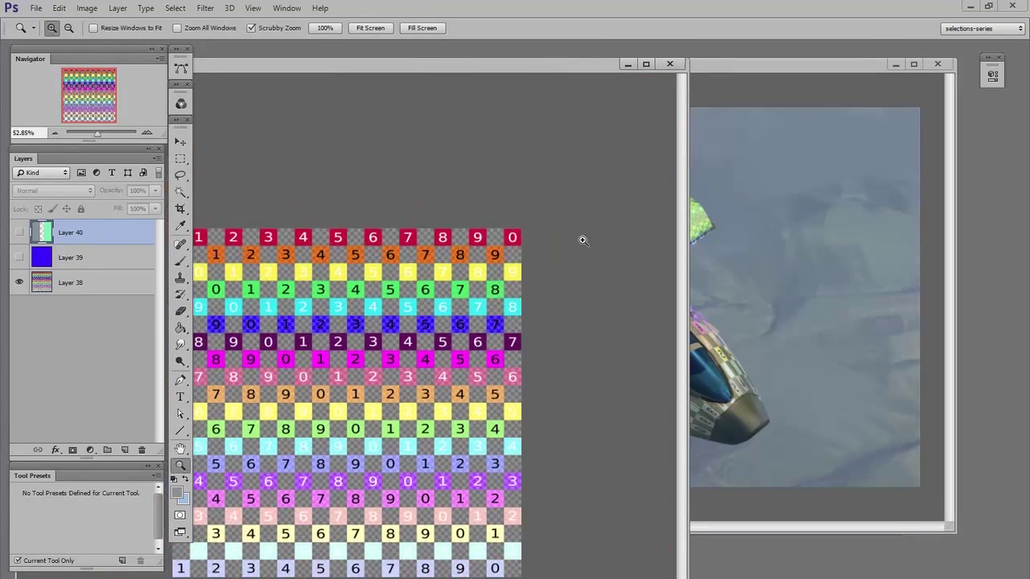
pyautogui.moveTo(686, 58); pyautogui.dragTo(775, 99)
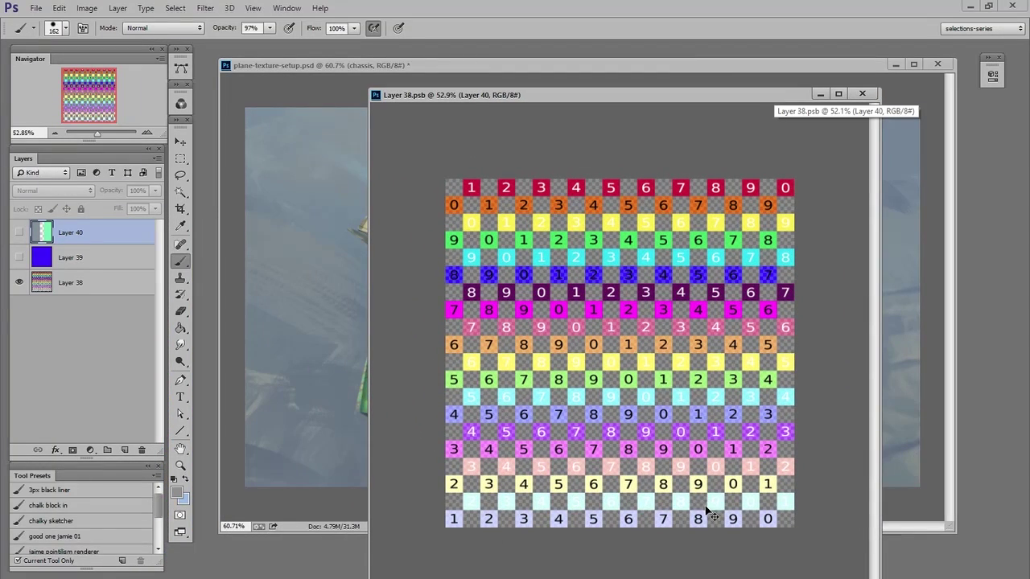
pyautogui.hotkey('ctrl', 'v')
# - Stretch the collage over the checker grid, save, then draw a yellow fuselage guide on the spaceship
pyautogui.press('v')
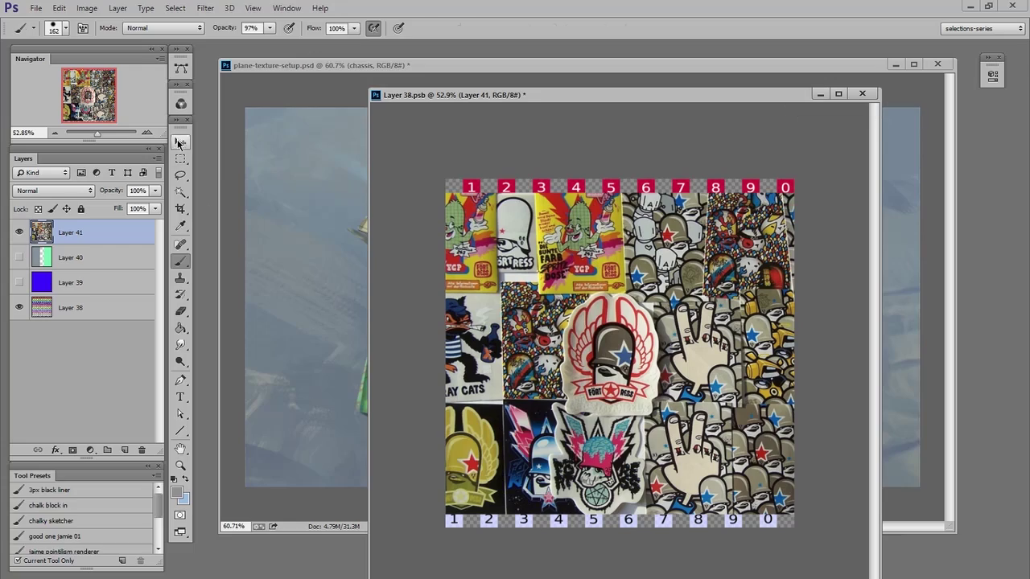
pyautogui.moveTo(628, 460); pyautogui.dragTo(609, 473)
pyautogui.hotkey('ctrl', 't')
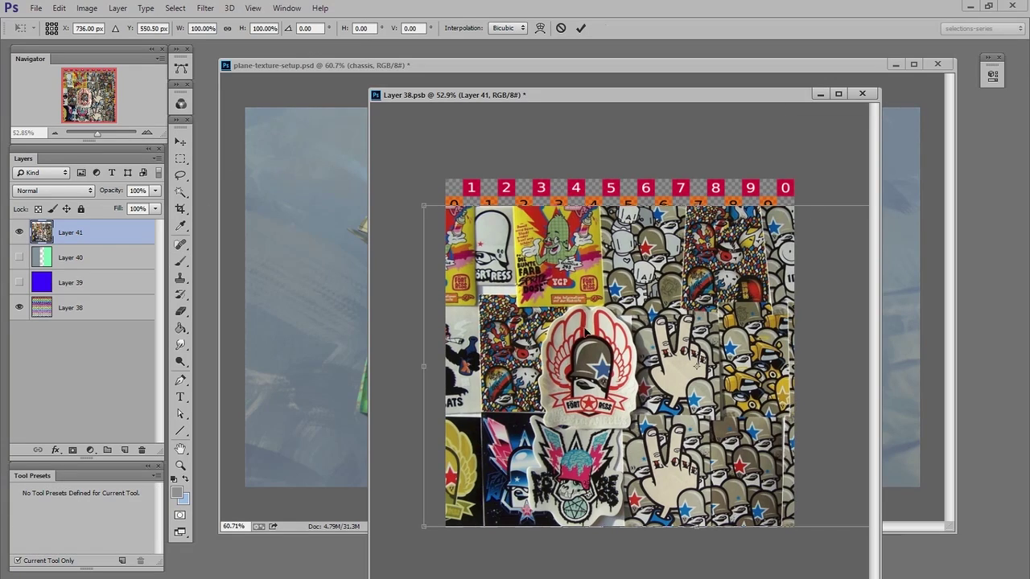
pyautogui.moveTo(424, 533)
pyautogui.mouseDown()
pyautogui.moveTo(444, 472)
pyautogui.moveTo(391, 556)
pyautogui.mouseUp()
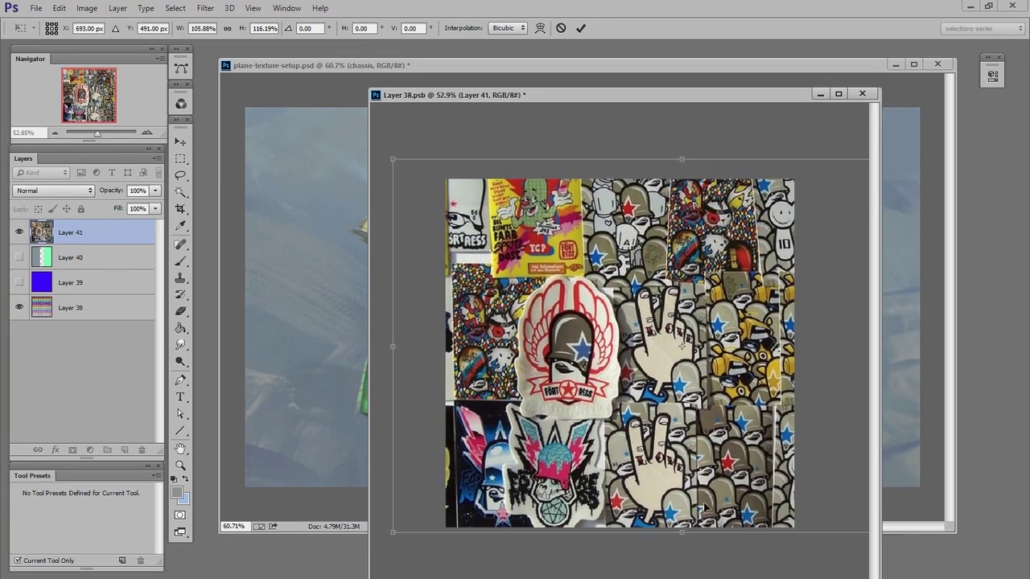
pyautogui.press('Return')
pyautogui.hotkey('ctrl', 's')
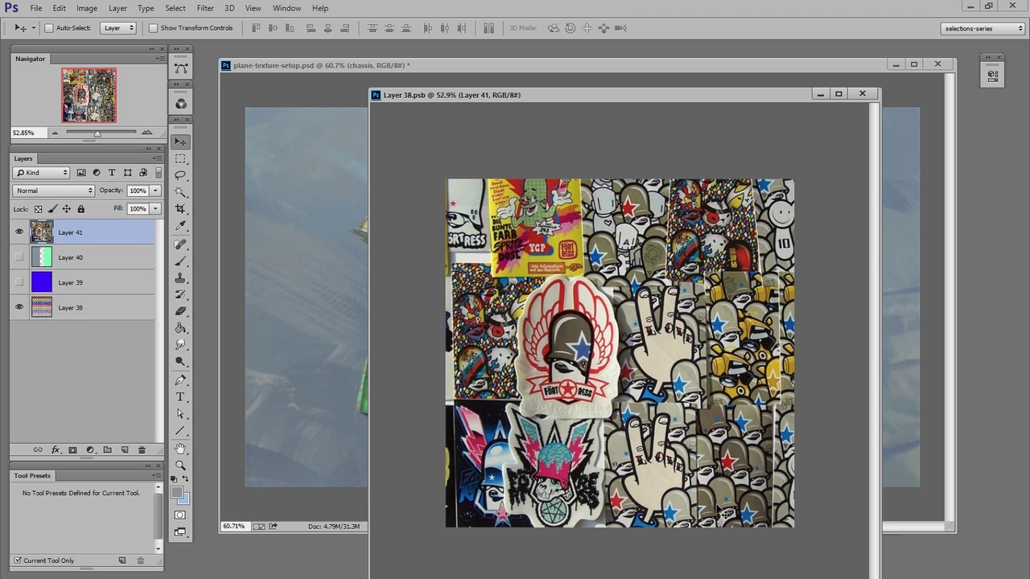
pyautogui.click(331, 504)
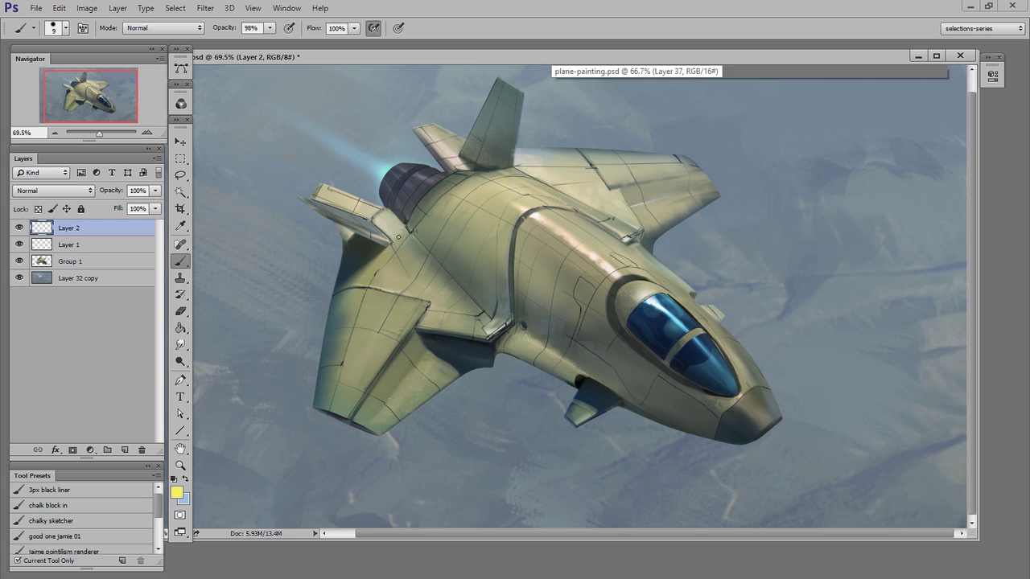
pyautogui.moveTo(397, 237)
pyautogui.mouseDown()
pyautogui.moveTo(692, 450)
pyautogui.moveTo(787, 401)
pyautogui.mouseUp()
# - Paint yellow guides along the nose, fuselage, wings and tail, erasing a wingtip overshoot
pyautogui.moveTo(464, 161); pyautogui.dragTo(390, 225)
pyautogui.moveTo(527, 175); pyautogui.dragTo(805, 386)
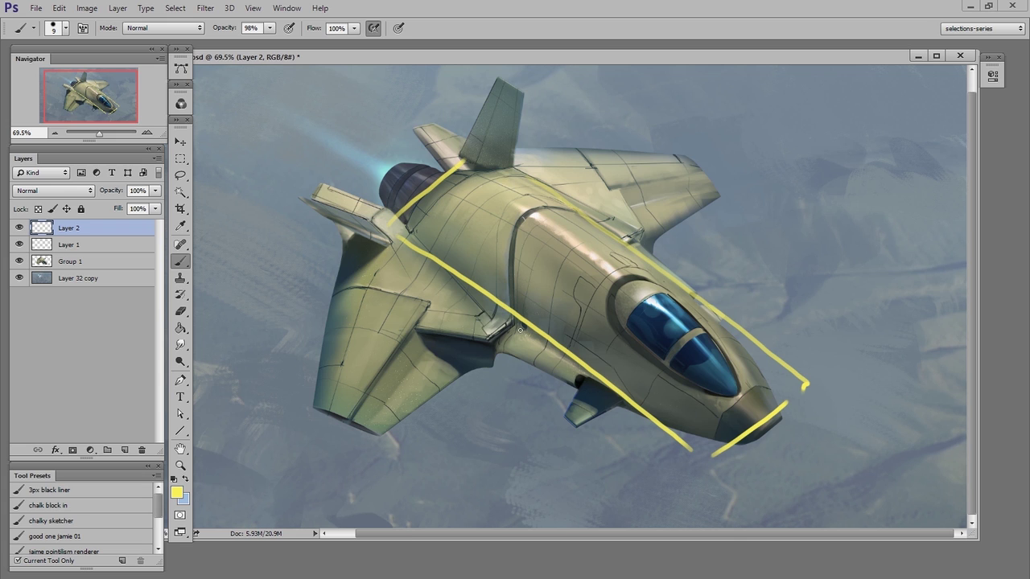
pyautogui.moveTo(515, 334); pyautogui.dragTo(386, 447)
pyautogui.moveTo(344, 252)
pyautogui.mouseDown()
pyautogui.moveTo(406, 451)
pyautogui.moveTo(523, 338)
pyautogui.mouseUp()
pyautogui.moveTo(643, 245); pyautogui.dragTo(720, 198)
pyautogui.moveTo(493, 148); pyautogui.dragTo(724, 205)
pyautogui.press('e')
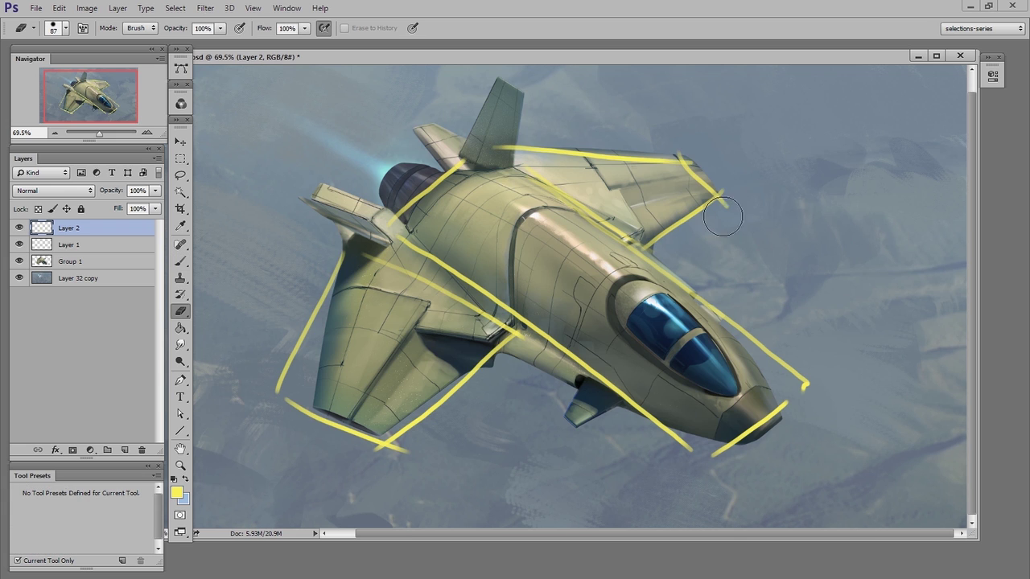
pyautogui.click(723, 214)
# - Add curved yellow guides over the canopy and across the fuselage to the nose
pyautogui.press('b')
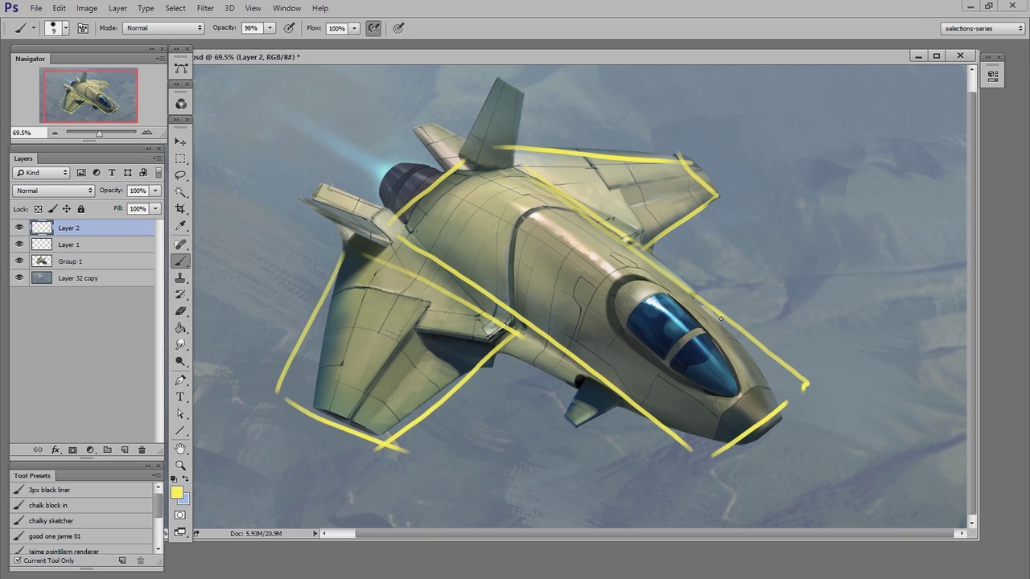
pyautogui.moveTo(715, 316); pyautogui.dragTo(620, 378)
pyautogui.moveTo(597, 223); pyautogui.dragTo(493, 282)
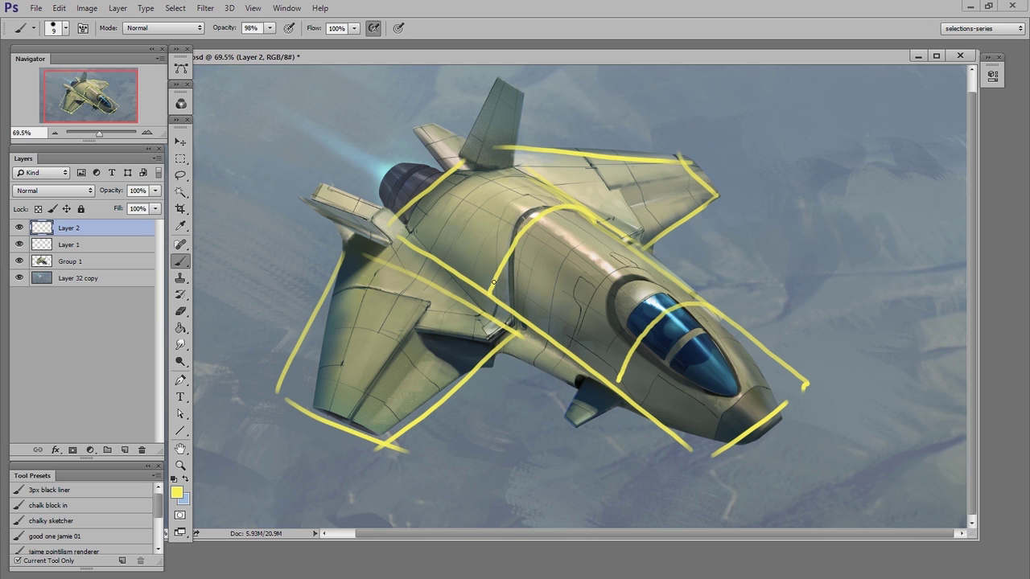
pyautogui.moveTo(408, 206); pyautogui.dragTo(737, 438)
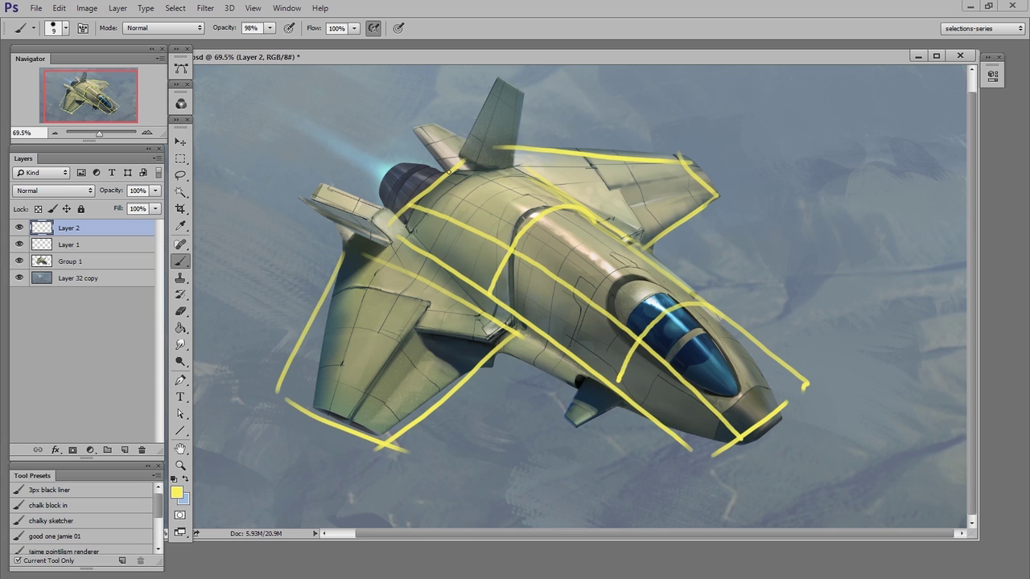
pyautogui.moveTo(449, 171)
pyautogui.mouseDown()
pyautogui.moveTo(501, 178)
pyautogui.moveTo(579, 217)
pyautogui.moveTo(664, 283)
pyautogui.moveTo(784, 405)
pyautogui.mouseUp()
# - Erase the stray stroke right of the canopy and loop yellow guides around the nose
pyautogui.press('e')
pyautogui.moveTo(720, 274)
pyautogui.mouseDown()
pyautogui.moveTo(784, 347)
pyautogui.moveTo(720, 278)
pyautogui.moveTo(740, 344)
pyautogui.moveTo(791, 425)
pyautogui.moveTo(740, 455)
pyautogui.moveTo(772, 438)
pyautogui.mouseUp()
pyautogui.press('b')
pyautogui.press('e')
pyautogui.press('b')
pyautogui.moveTo(783, 400); pyautogui.dragTo(707, 459)
# - Replace the stroke running up to the engine with an arc from the tail fin
pyautogui.press('e')
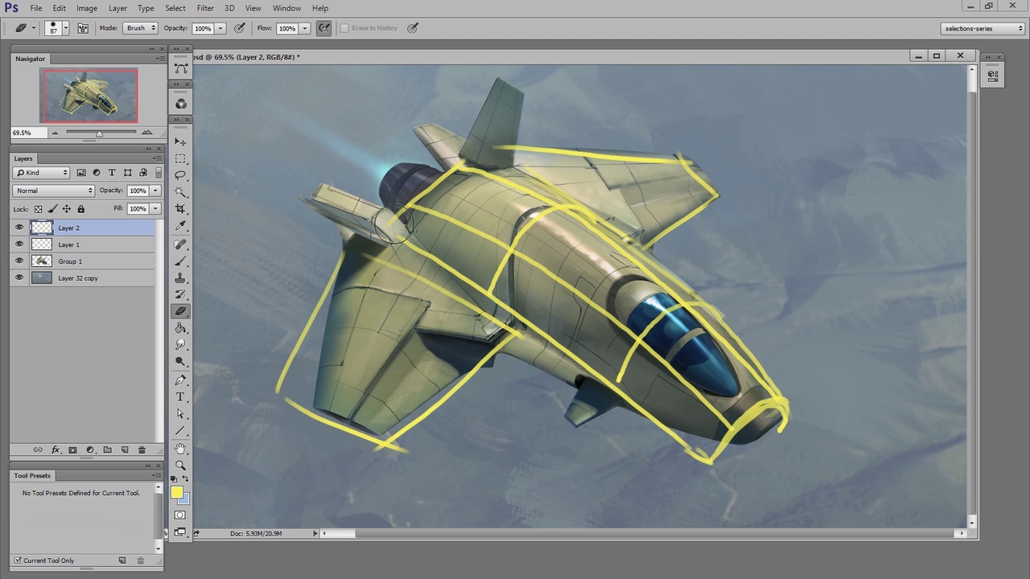
pyautogui.moveTo(388, 233)
pyautogui.mouseDown()
pyautogui.moveTo(509, 157)
pyautogui.moveTo(399, 256)
pyautogui.mouseUp()
pyautogui.press('b')
pyautogui.moveTo(447, 179); pyautogui.dragTo(402, 251)
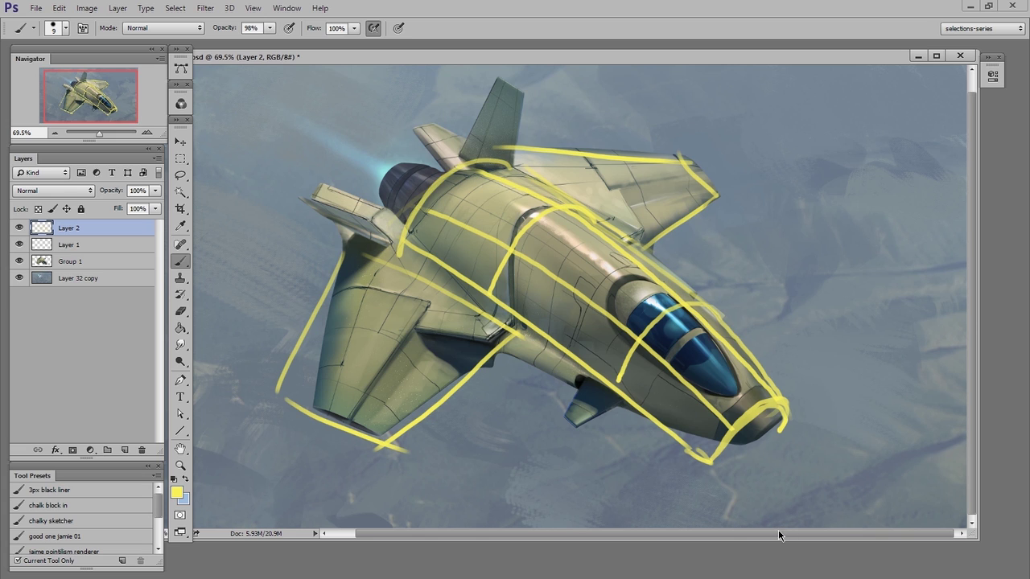
# - Erase the old left-wing guides and draw two cross-contours across the left wing
pyautogui.press('e')
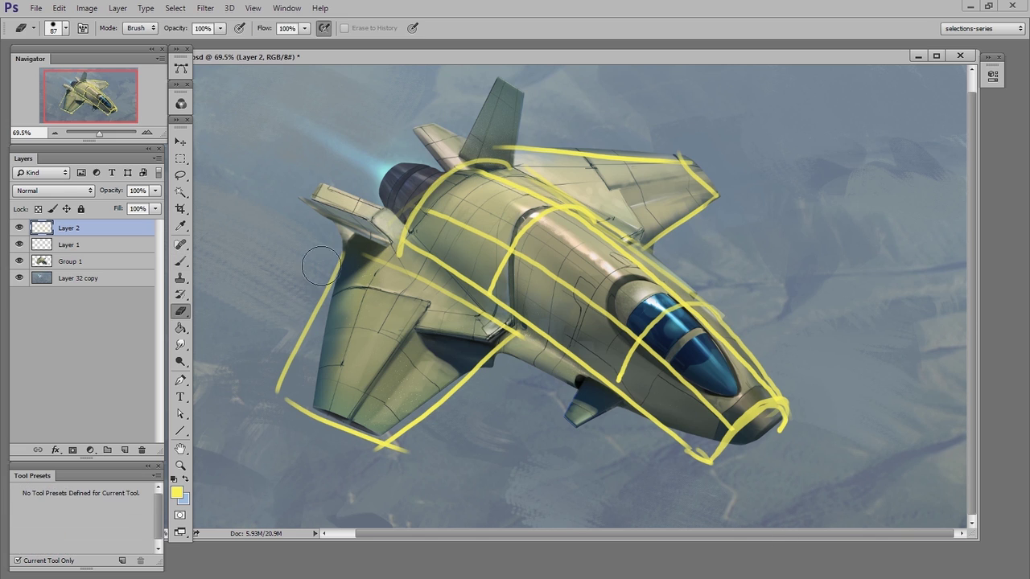
pyautogui.press('b')
pyautogui.moveTo(330, 286); pyautogui.dragTo(475, 379)
pyautogui.moveTo(328, 354); pyautogui.dragTo(439, 419)
pyautogui.press('e')
pyautogui.press('b')
pyautogui.press('e')
pyautogui.moveTo(475, 371); pyautogui.dragTo(435, 444)
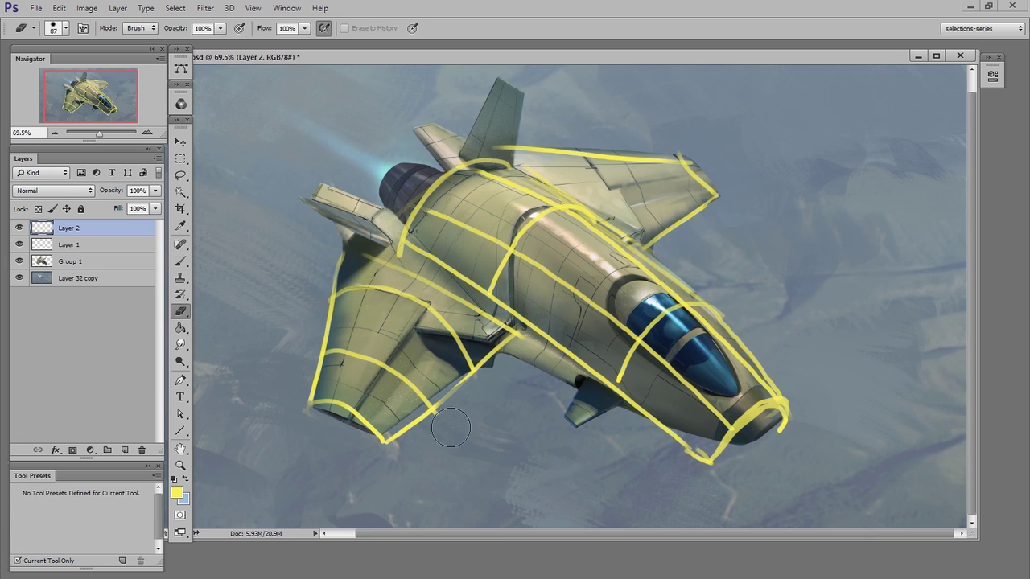
pyautogui.press('b')
# - Redraw the right wing's top and outer edge contours and add ribs across it
pyautogui.moveTo(374, 254); pyautogui.dragTo(322, 406)
pyautogui.press('e')
pyautogui.moveTo(716, 187)
pyautogui.mouseDown()
pyautogui.moveTo(528, 151)
pyautogui.moveTo(643, 246)
pyautogui.mouseUp()
pyautogui.moveTo(618, 156)
pyautogui.mouseDown()
pyautogui.moveTo(668, 190)
pyautogui.moveTo(680, 228)
pyautogui.mouseUp()
pyautogui.moveTo(504, 147)
pyautogui.mouseDown()
pyautogui.moveTo(649, 153)
pyautogui.moveTo(713, 212)
pyautogui.mouseUp()
pyautogui.moveTo(545, 164); pyautogui.dragTo(675, 169)
# - Fix the right wing's outer edge and thicken the guide along its top edge
pyautogui.press('e')
pyautogui.moveTo(593, 218)
pyautogui.mouseDown()
pyautogui.moveTo(721, 183)
pyautogui.moveTo(728, 213)
pyautogui.mouseUp()
pyautogui.press('b')
pyautogui.moveTo(672, 153); pyautogui.dragTo(710, 205)
pyautogui.press('e')
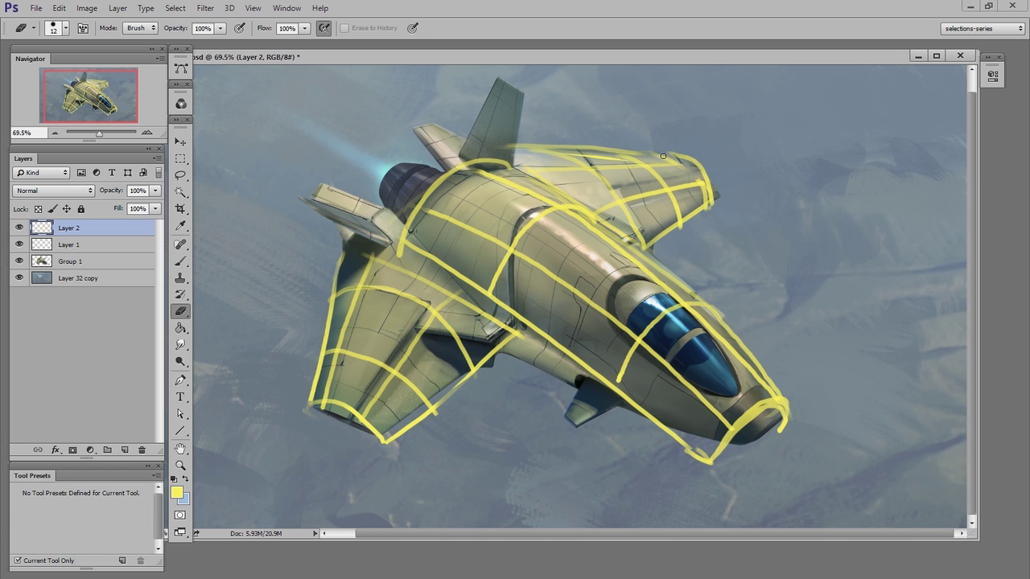
pyautogui.press('b')
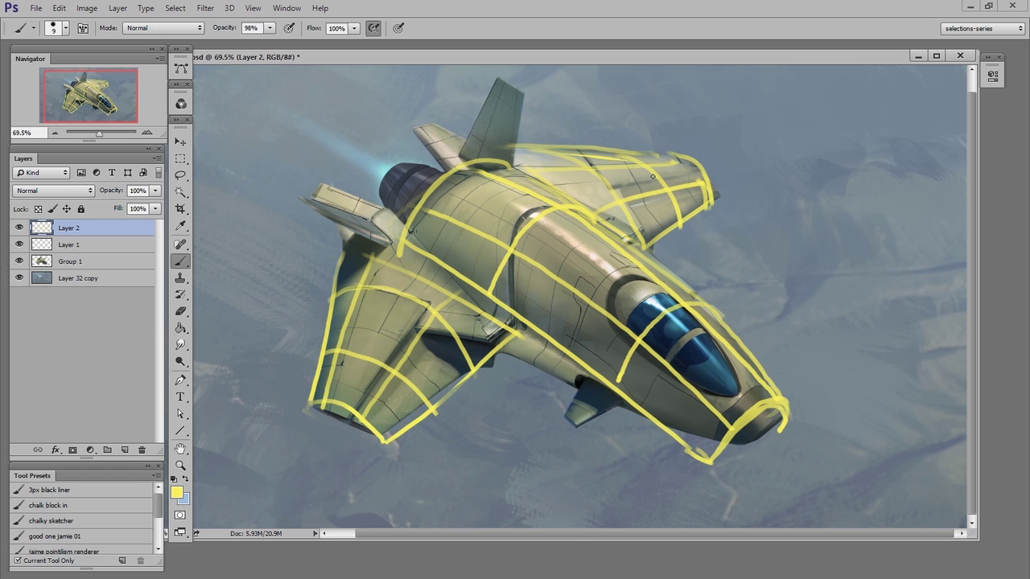
pyautogui.moveTo(651, 169)
pyautogui.mouseDown()
pyautogui.moveTo(697, 165)
pyautogui.moveTo(703, 190)
pyautogui.mouseUp()
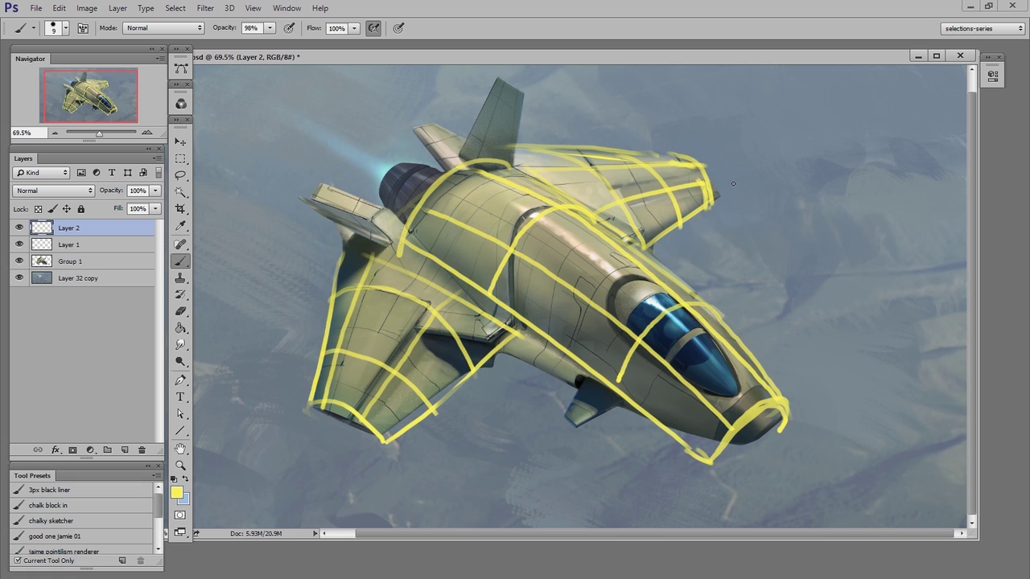